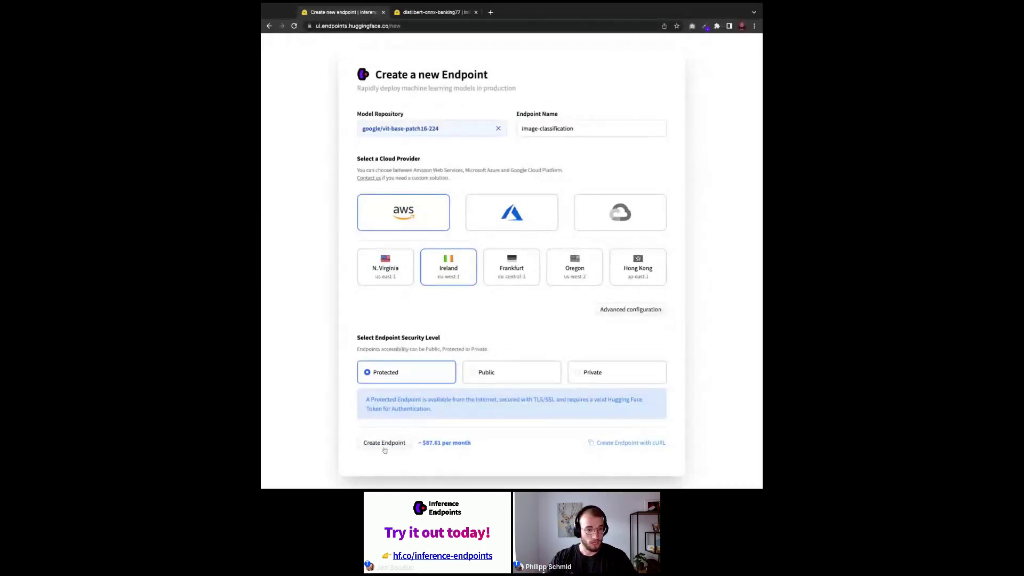
Show the advanced configuration and set the instance type to CPU large, 4vCPU 8GB, Intel Ice Lake.
click(608, 314)
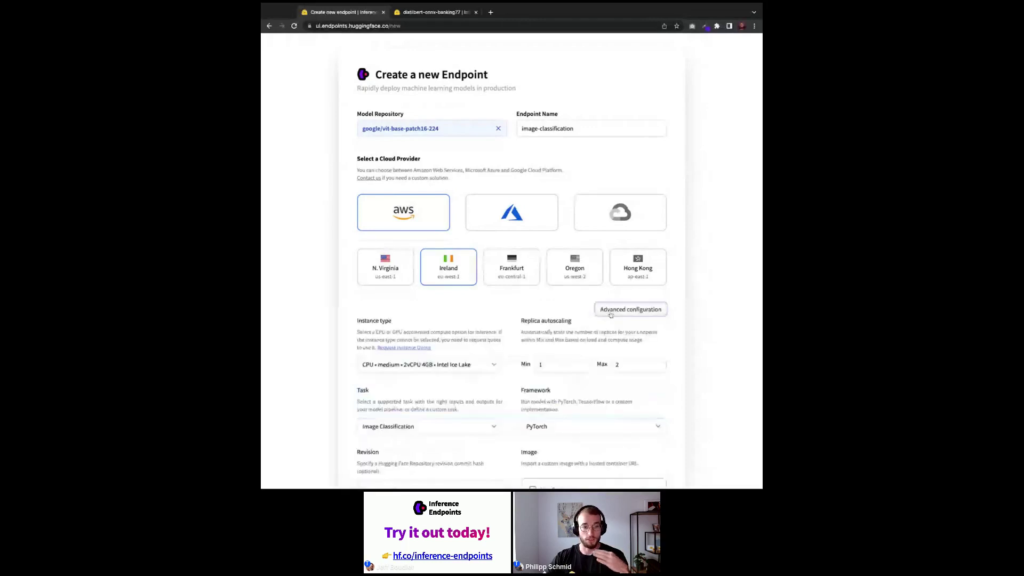
scroll(541, 330, down, 1)
scroll(541, 330, down, 1)
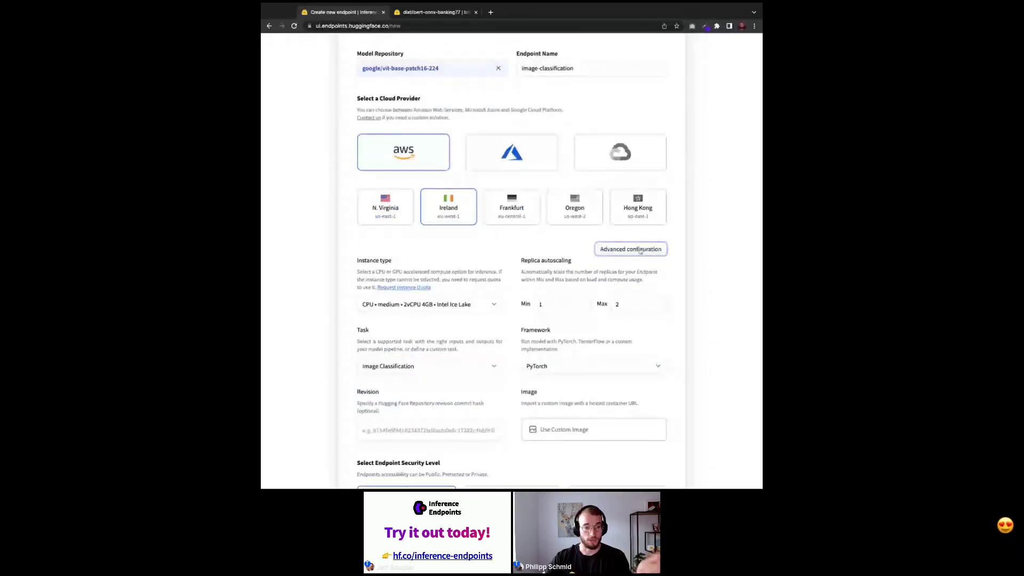
click(456, 306)
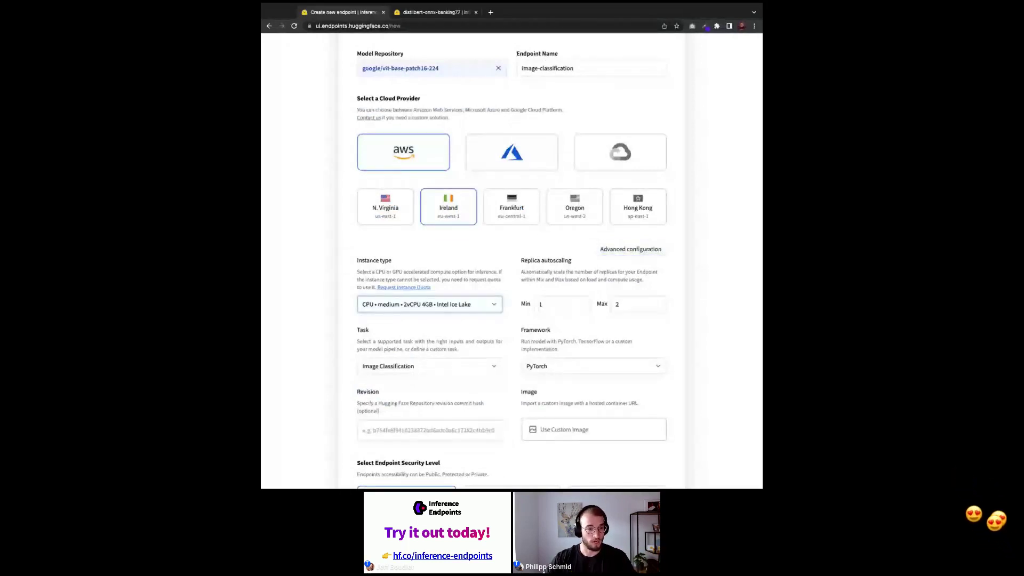
click(474, 327)
Create the image-classification endpoint for google/vit-base-patch16-224 with the Protected security level.
scroll(473, 327, down, 2)
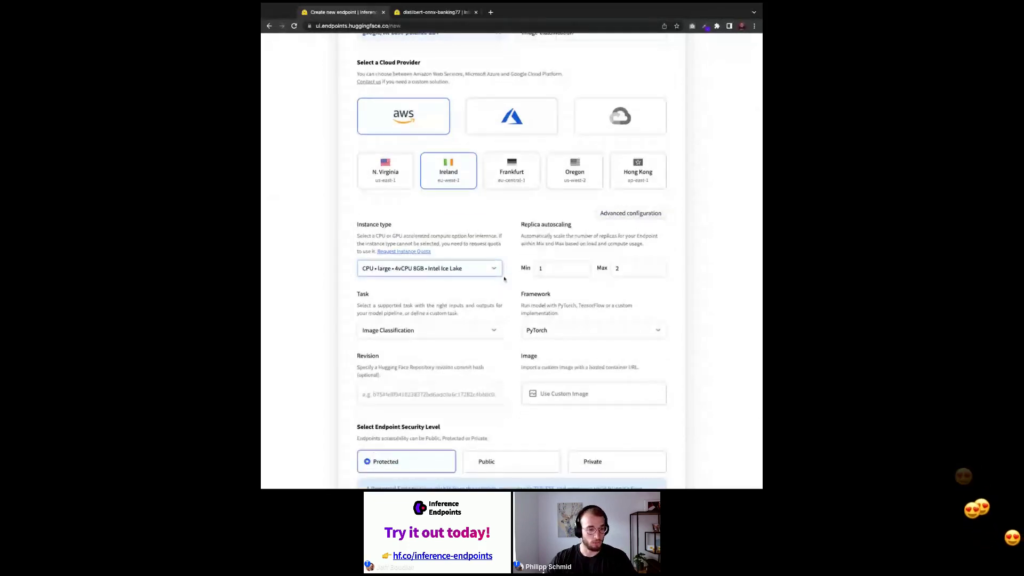
scroll(548, 270, down, 1)
scroll(453, 347, down, 1)
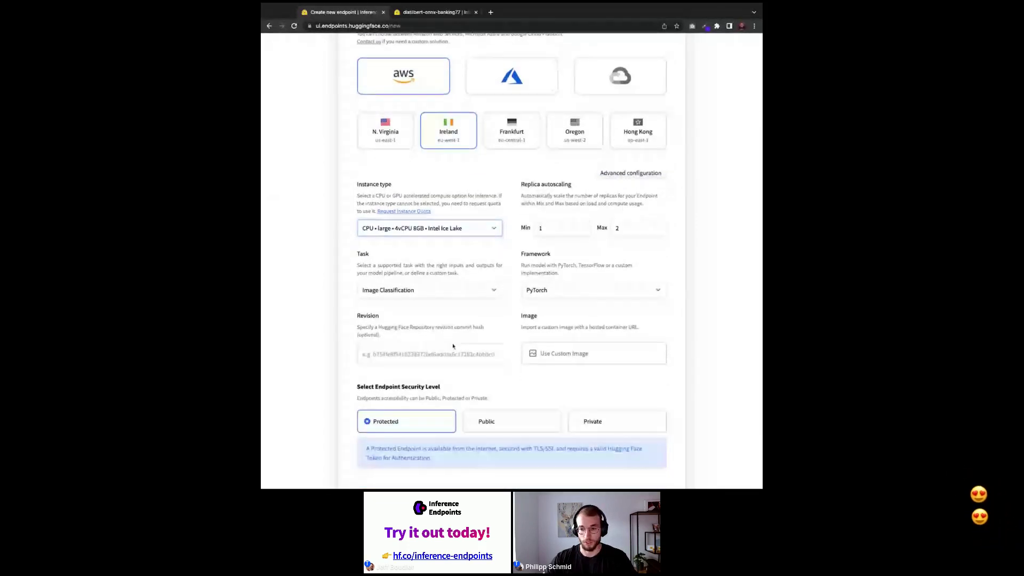
scroll(451, 373, down, 2)
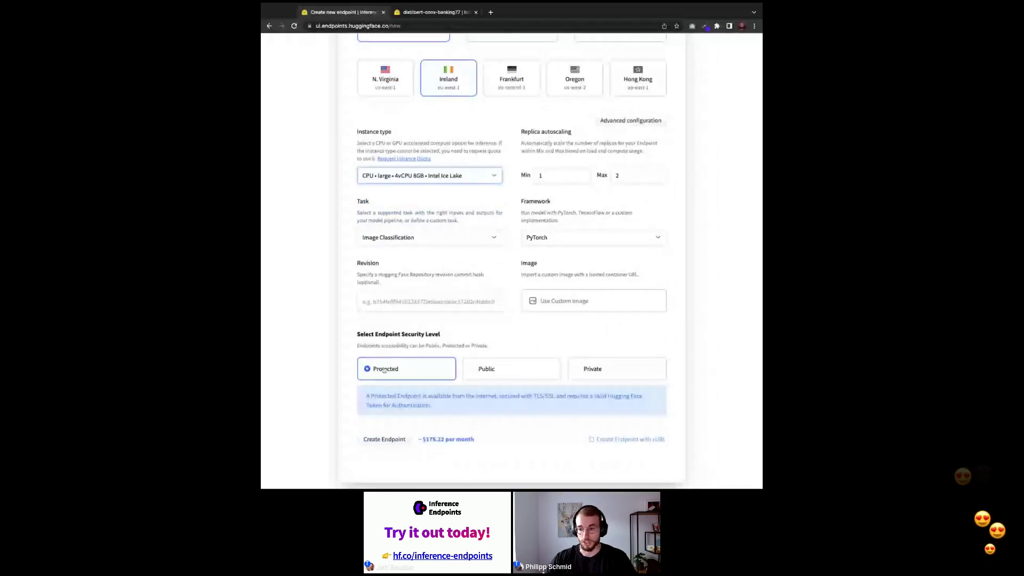
scroll(376, 400, down, 1)
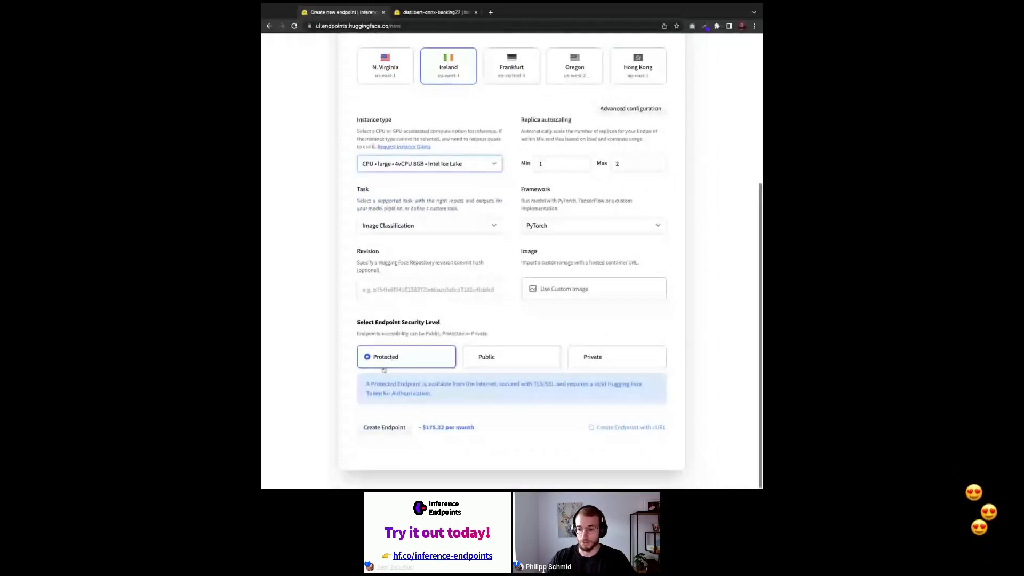
click(374, 427)
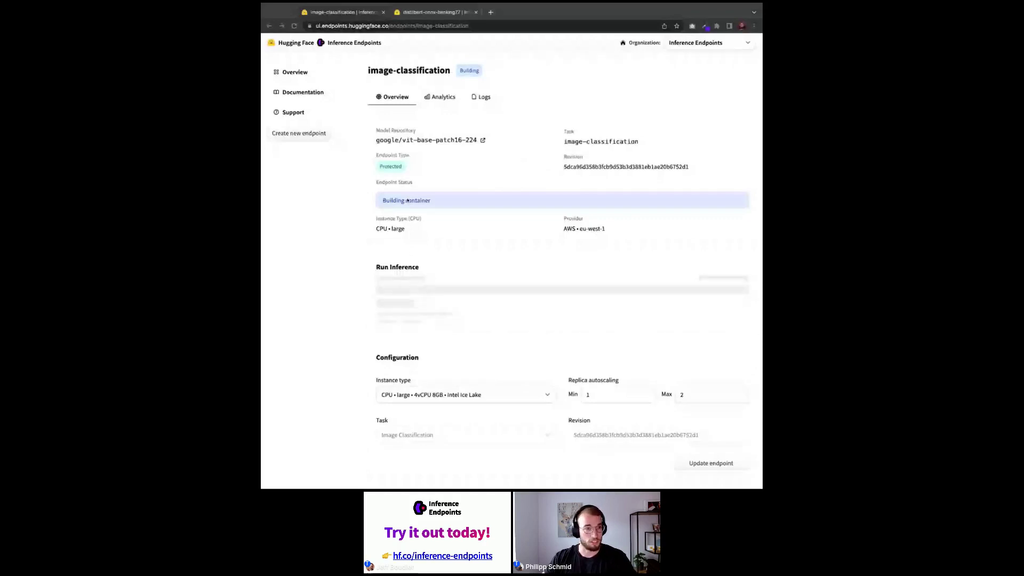
In the distilbert-onnx-banking77 endpoint, highlight the endpoint URL and run inference on the sample text "I like you. I love you".
click(438, 12)
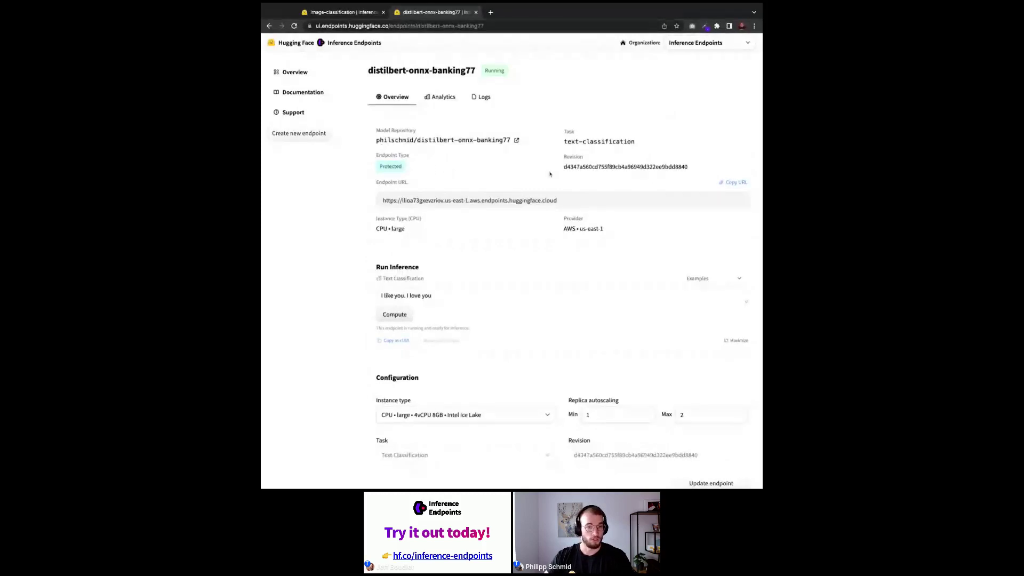
double_click(495, 201)
triple_click(495, 201)
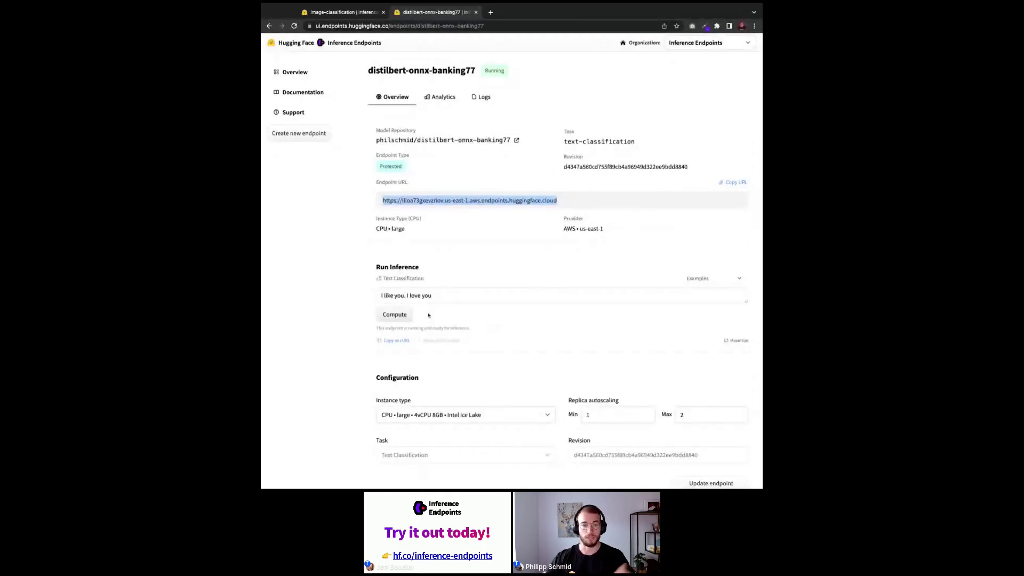
click(399, 316)
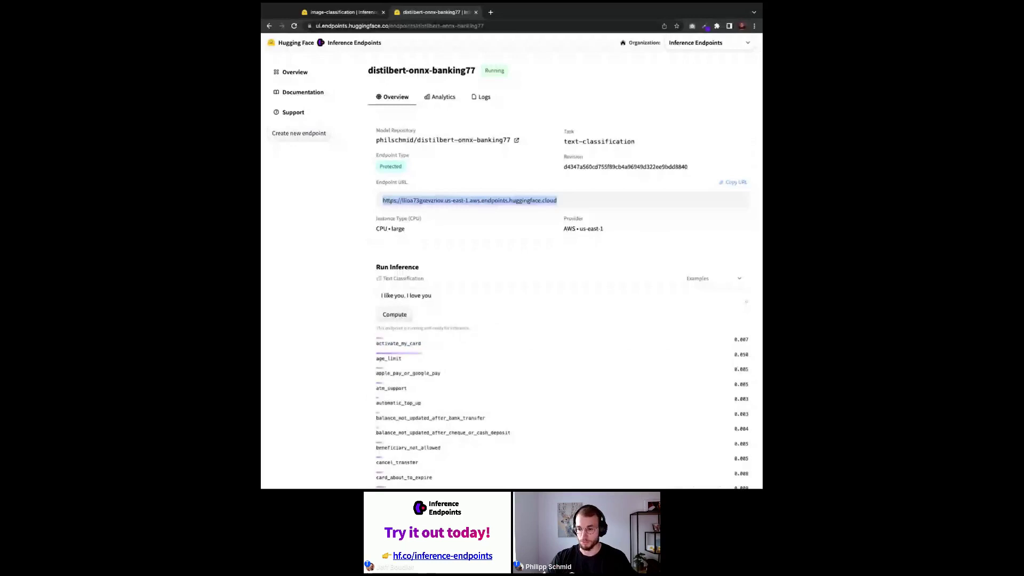
Classify "I lost my card at the Oktoberfest this weekend. What do I have to do now? I need a new one." and review the label scores.
key(alt+Tab)
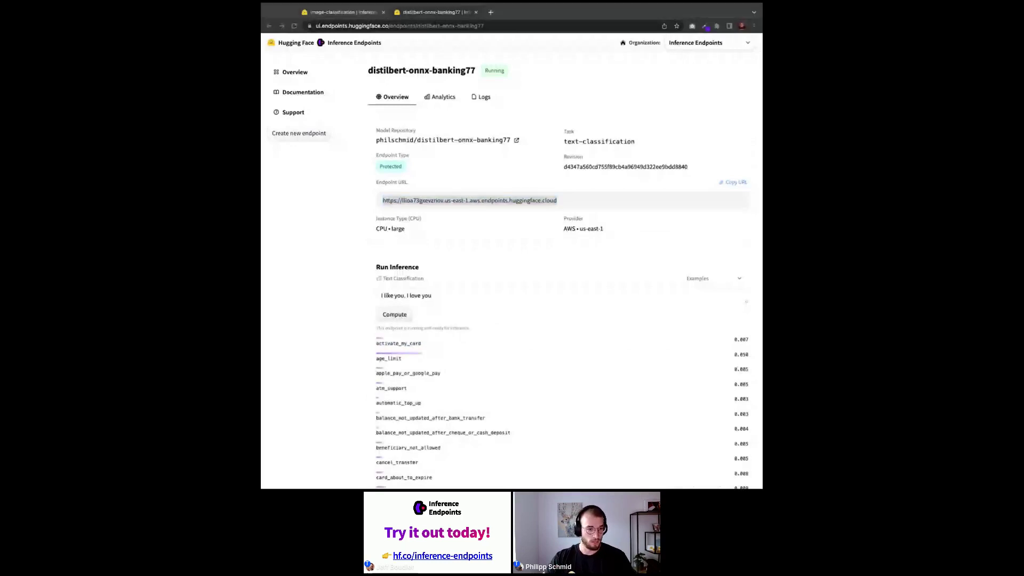
key(alt+Tab)
key(ctrl+a)
text(I lost my card at the Oktoberfest this weekend. What do I have to do now? I need a new one.)
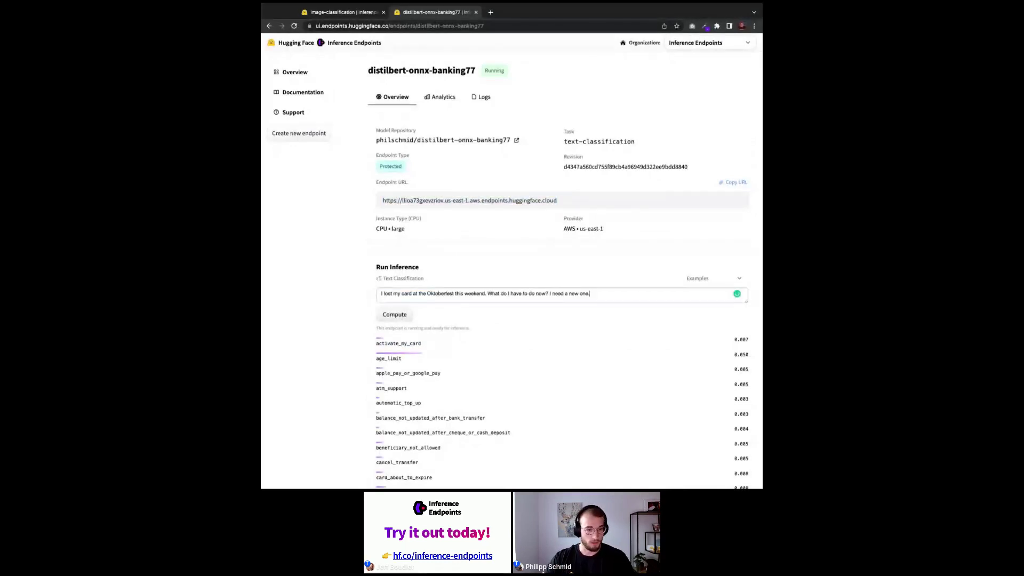
click(414, 317)
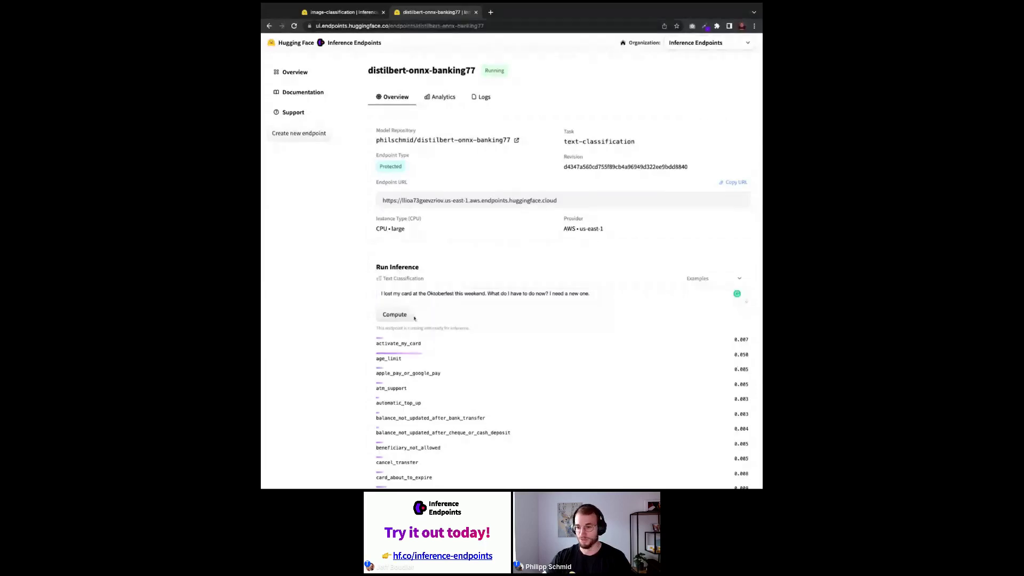
key(alt+Tab)
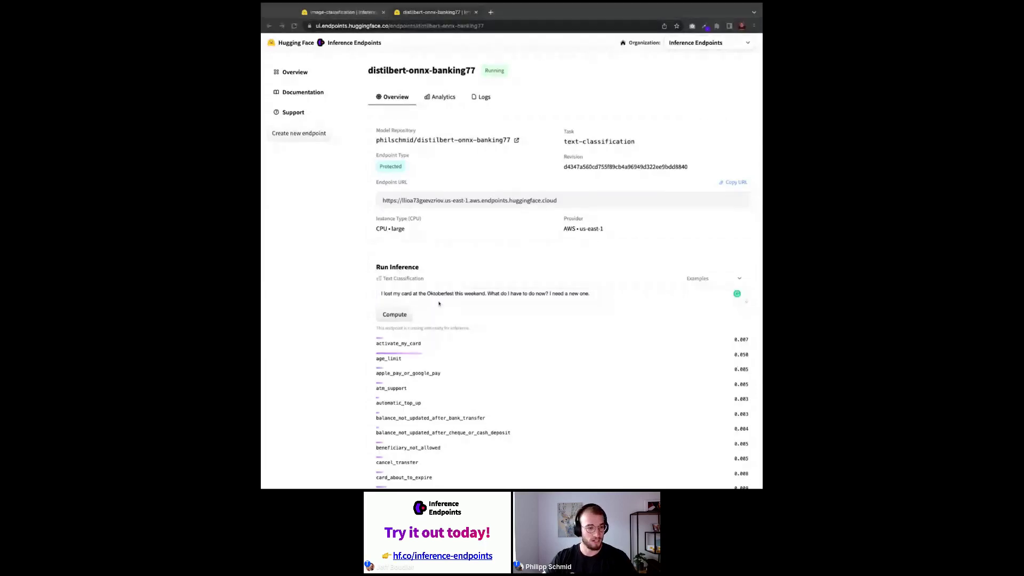
key(alt+Tab)
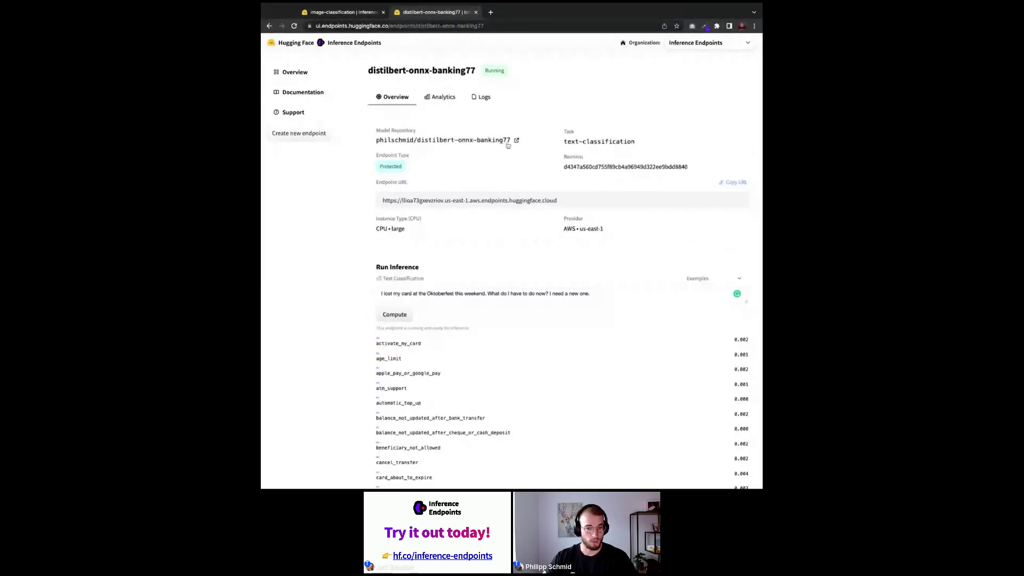
scroll(523, 270, down, 9)
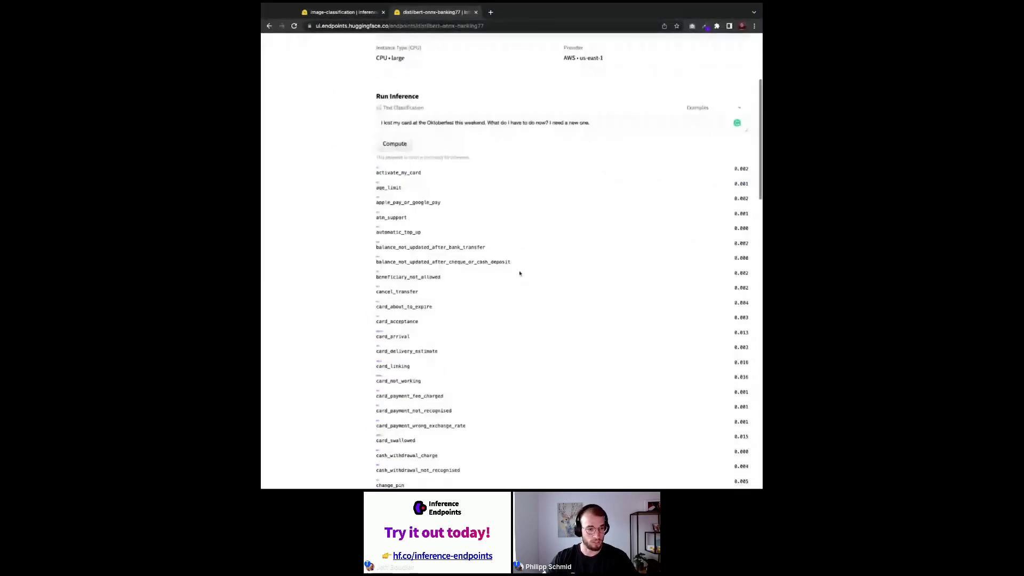
scroll(402, 387, down, 2)
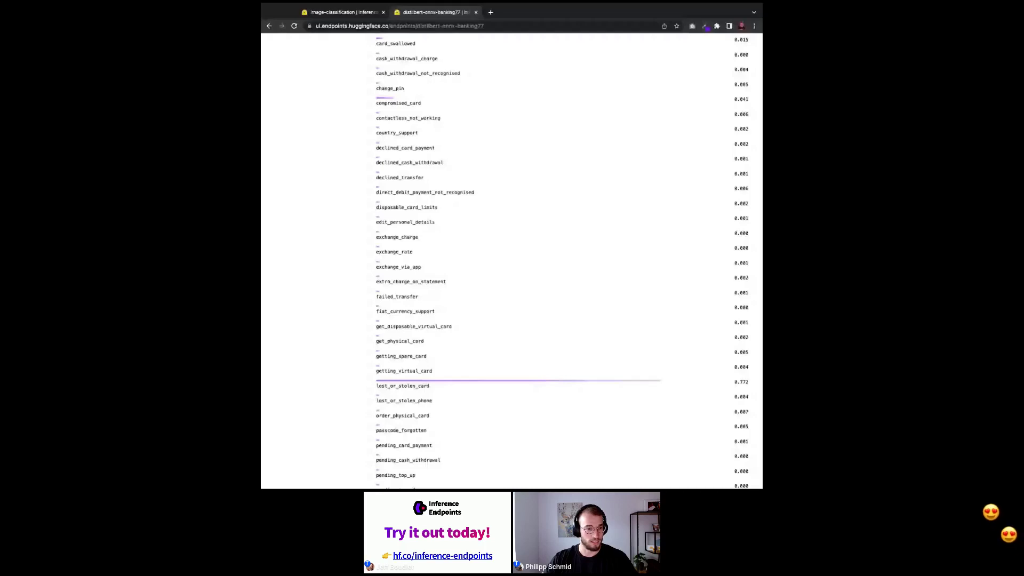
Load Example 1 as the text classification input and compute its label scores.
scroll(512, 261, up, 8)
scroll(512, 261, up, 3)
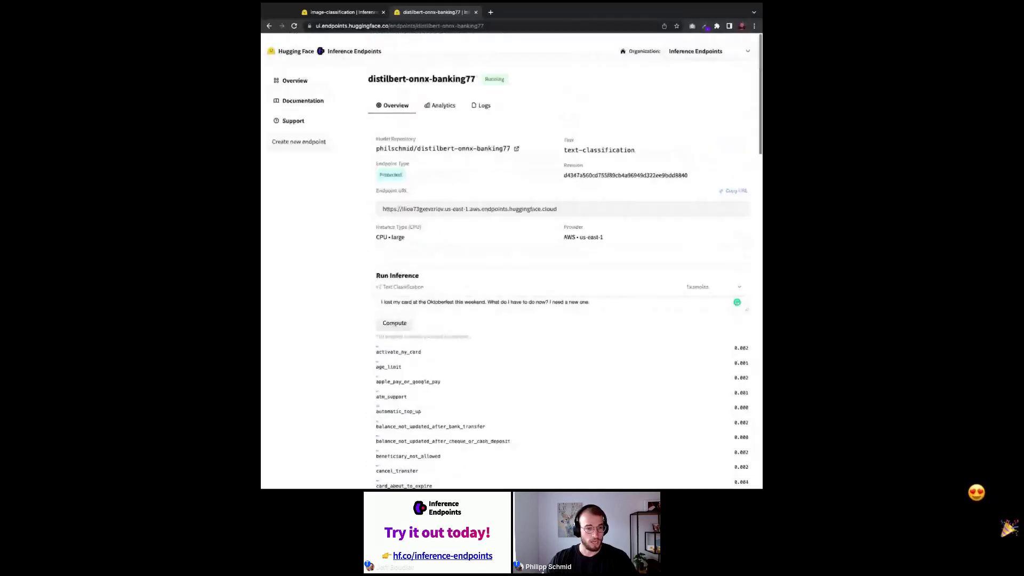
scroll(408, 301, down, 1)
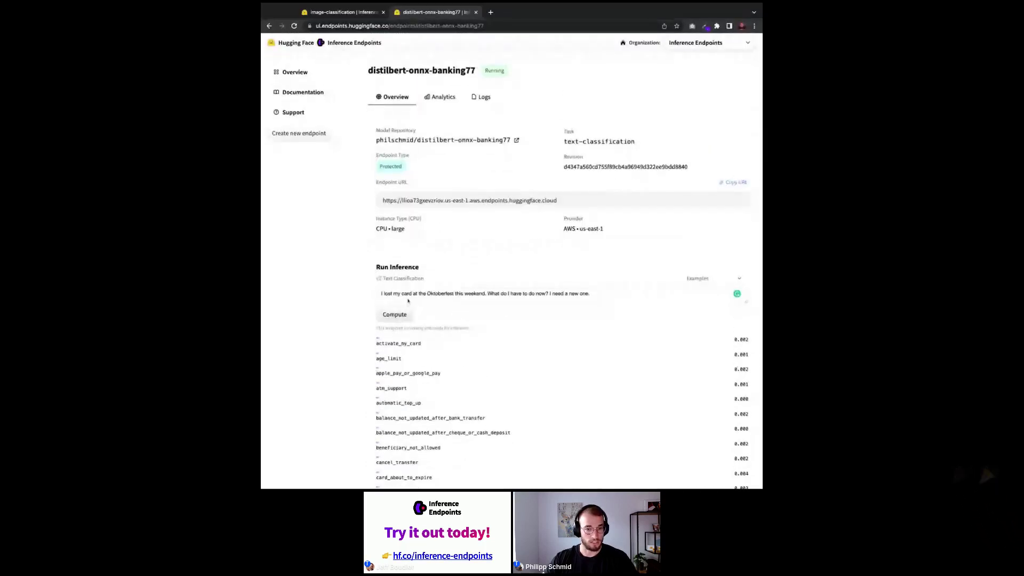
click(701, 280)
click(698, 294)
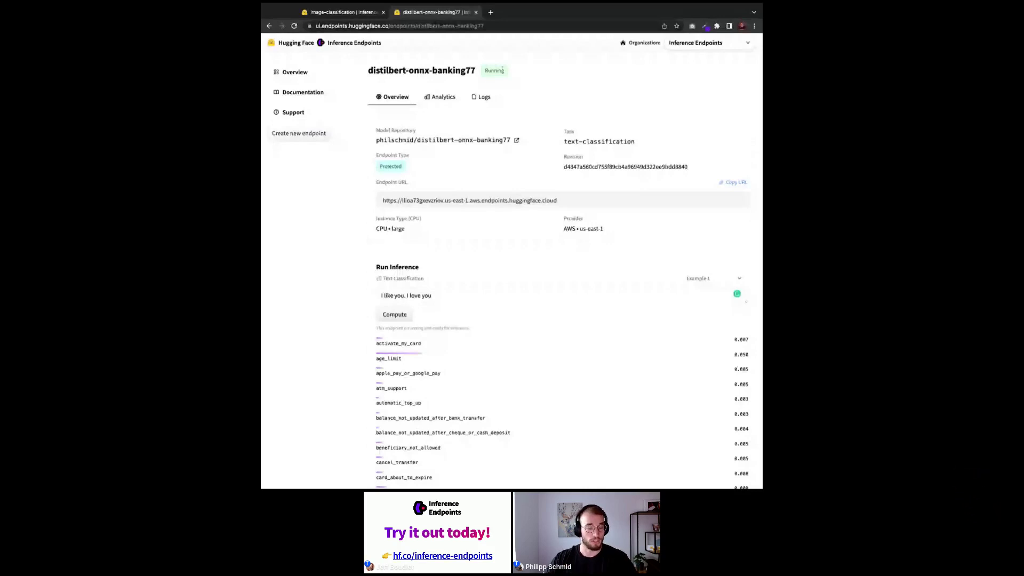
Open the endpoint's logs and examine the request durations and startup entries in the container logs of the last 30 minutes.
click(484, 98)
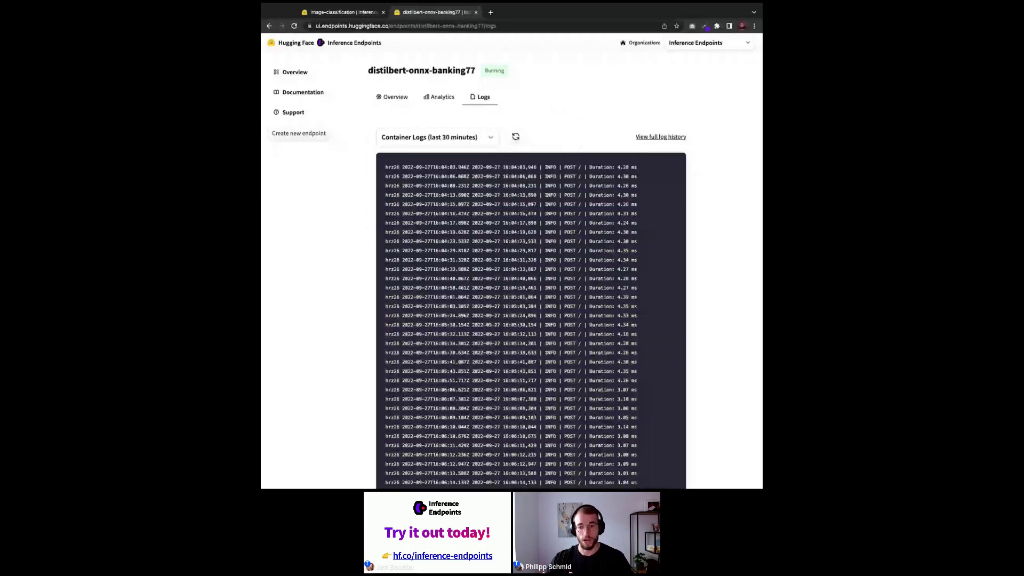
scroll(598, 213, down, 2)
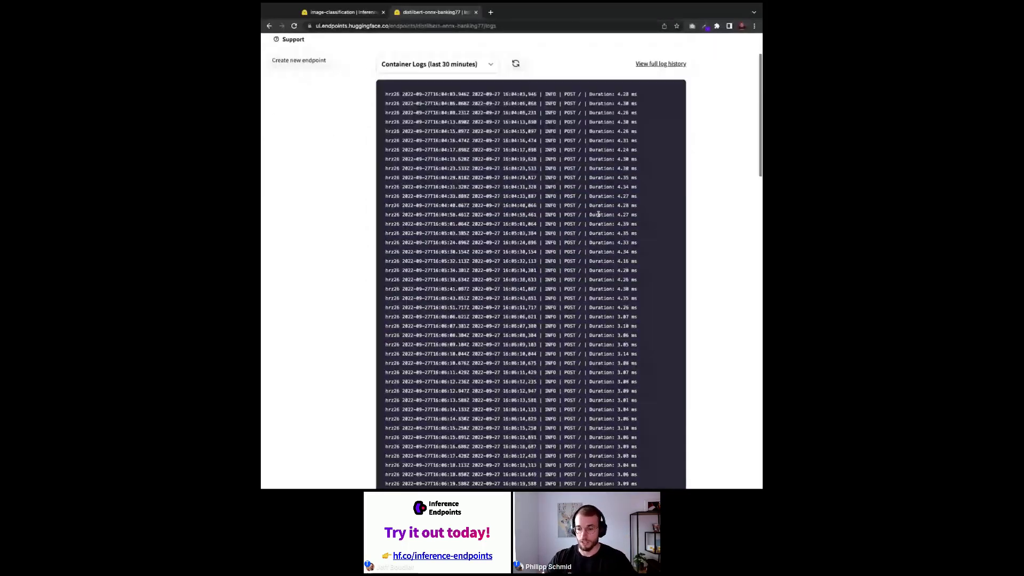
scroll(597, 213, down, 4)
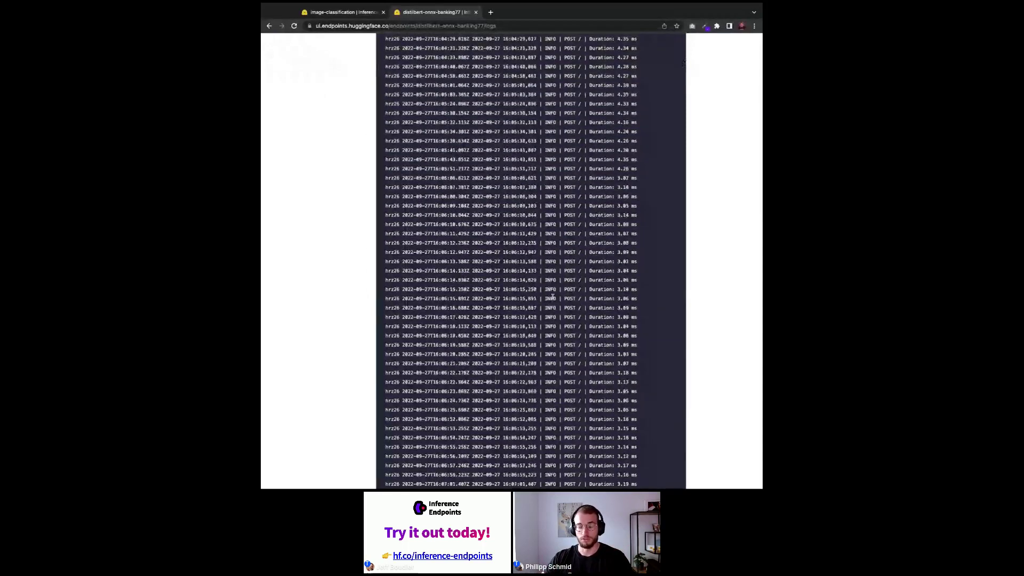
scroll(539, 340, down, 1)
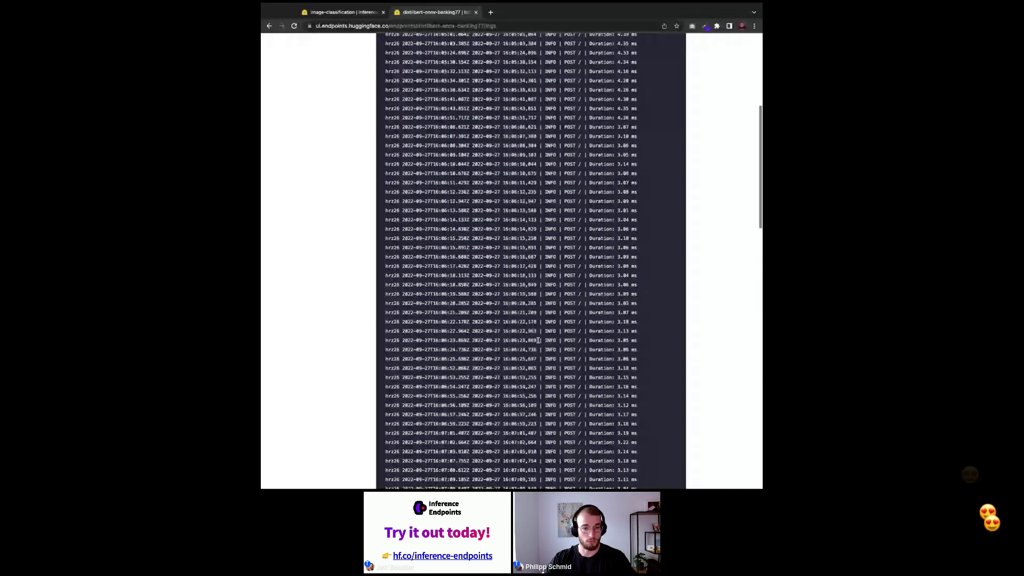
scroll(538, 340, down, 1)
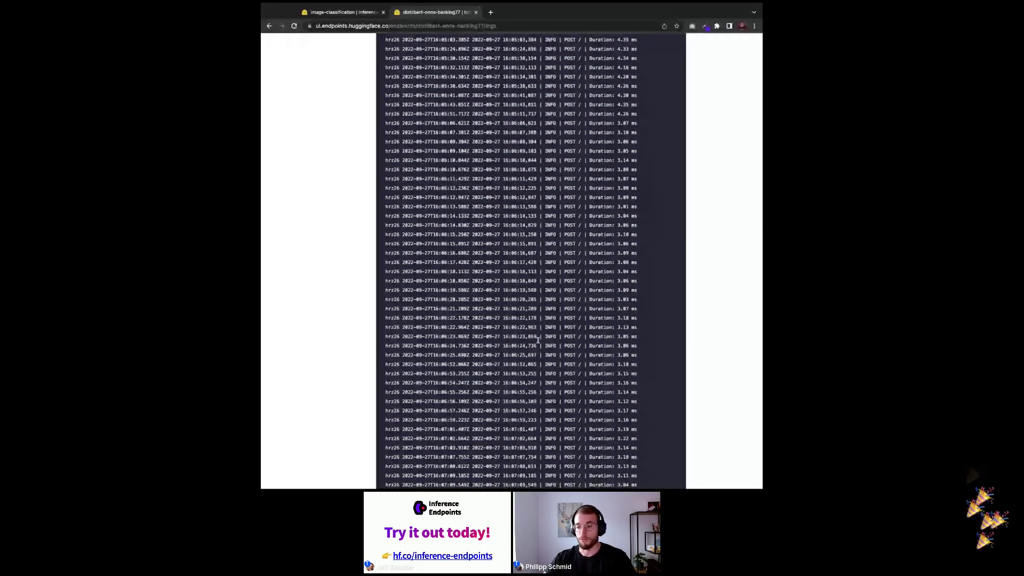
scroll(538, 340, down, 2)
drag(588, 322, 642, 323)
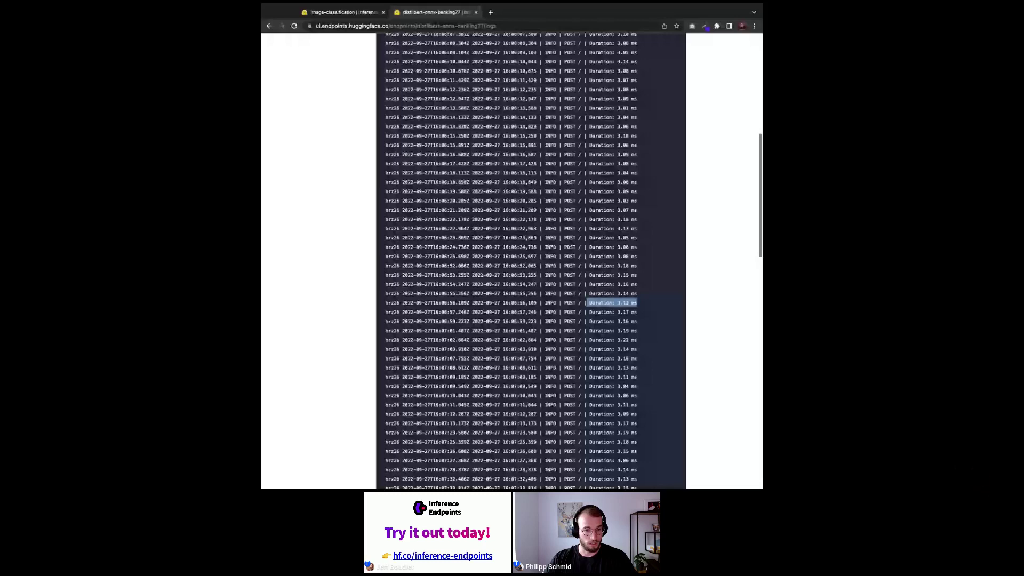
scroll(530, 267, down, 7)
scroll(530, 261, down, 10)
scroll(617, 459, down, 3)
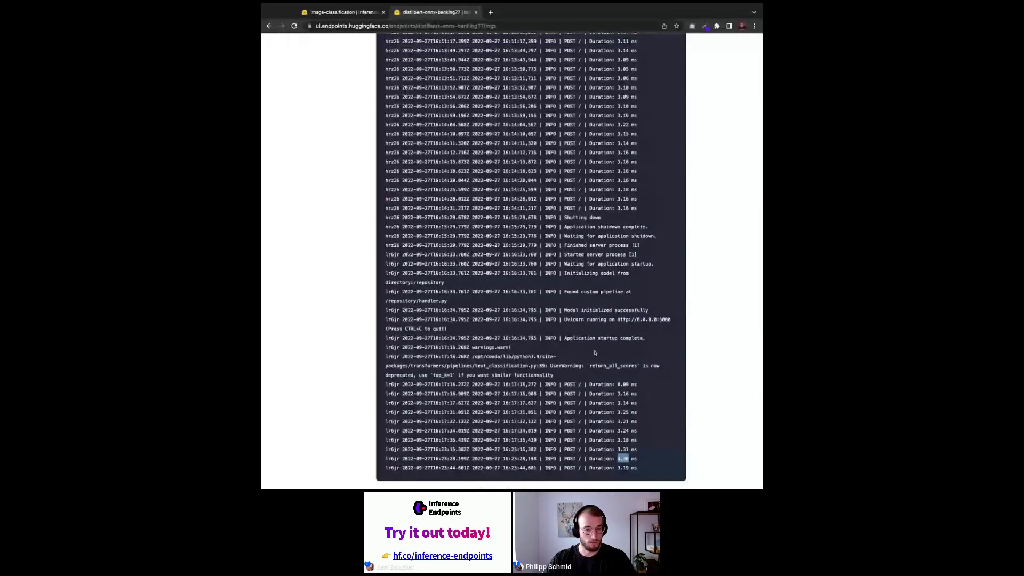
scroll(595, 353, up, 4)
scroll(595, 353, down, 4)
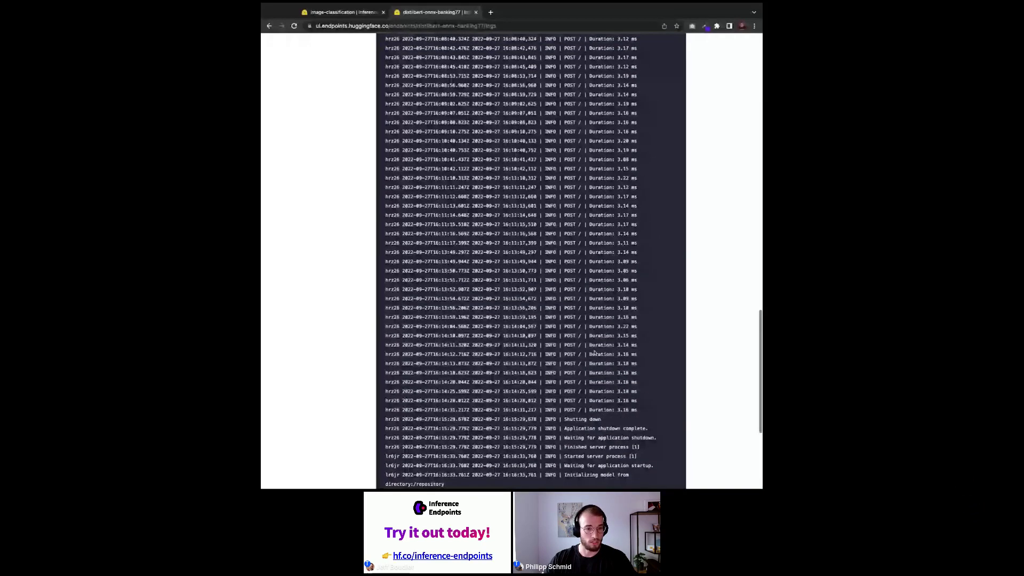
scroll(580, 441, up, 2)
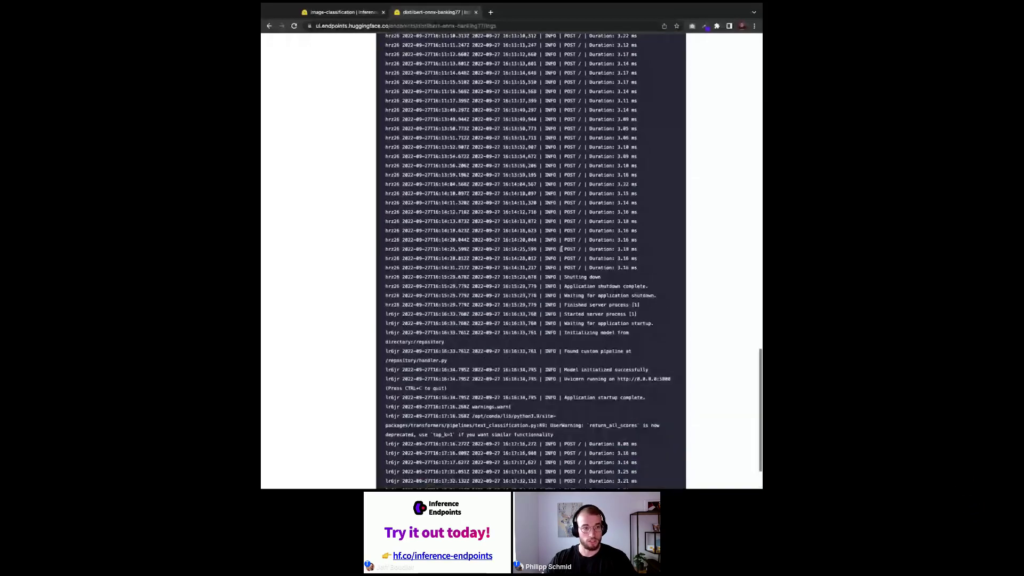
scroll(546, 316, up, 15)
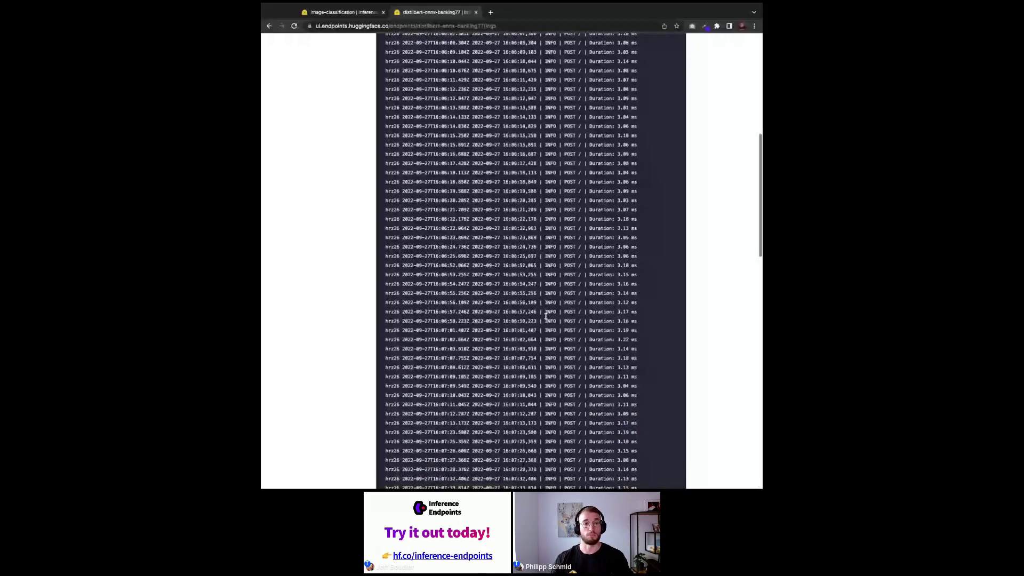
scroll(472, 168, up, 7)
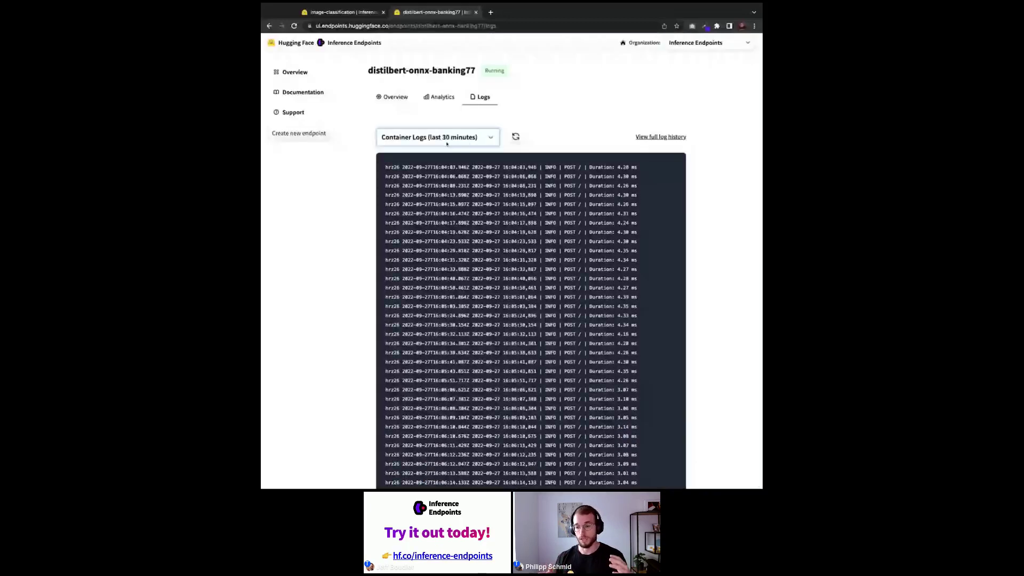
Display the endpoint's Build Logs and examine the entries about loading the model repository files.
click(446, 143)
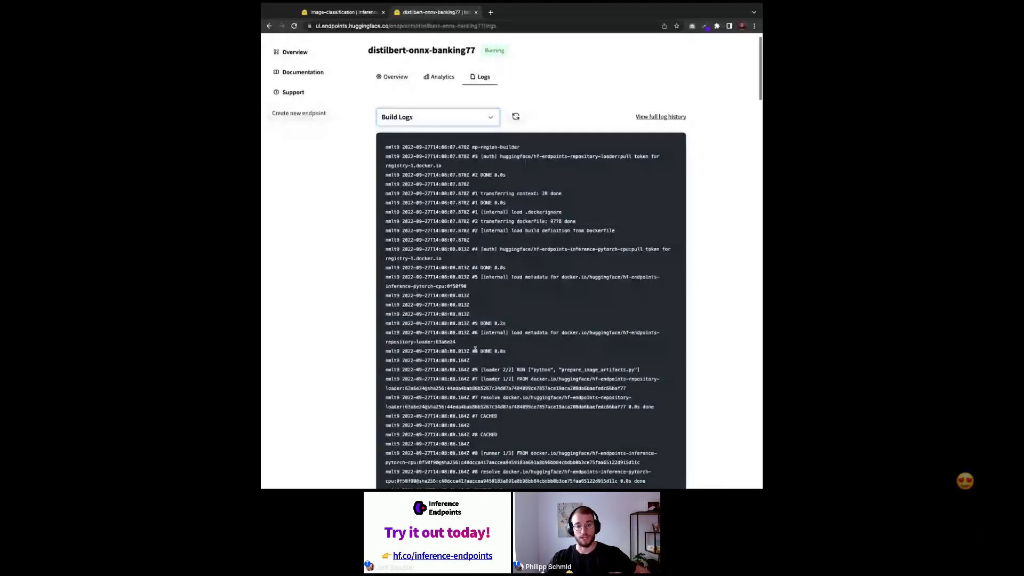
scroll(475, 349, down, 5)
scroll(475, 350, down, 4)
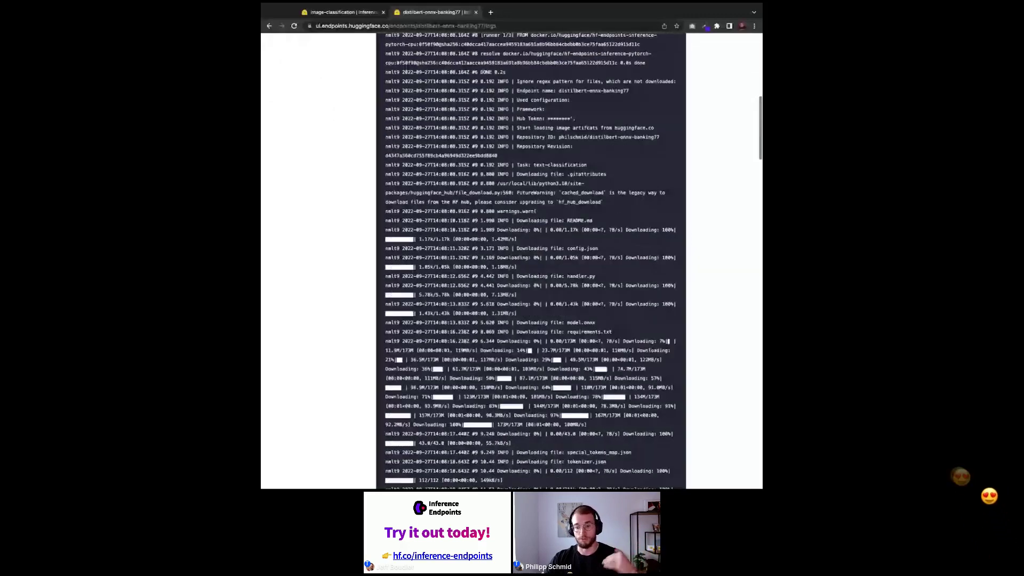
scroll(561, 365, down, 1)
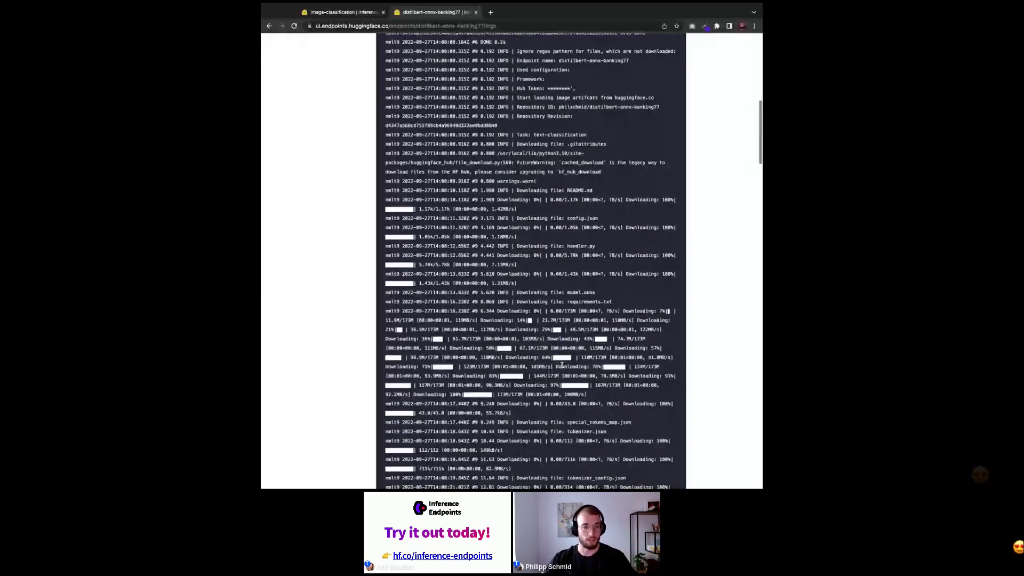
Refresh the distilbert-onnx-banking77 endpoint's analytics for the last 30 minutes, examine the request and latency distributions, and return to its overview.
double_click(592, 329)
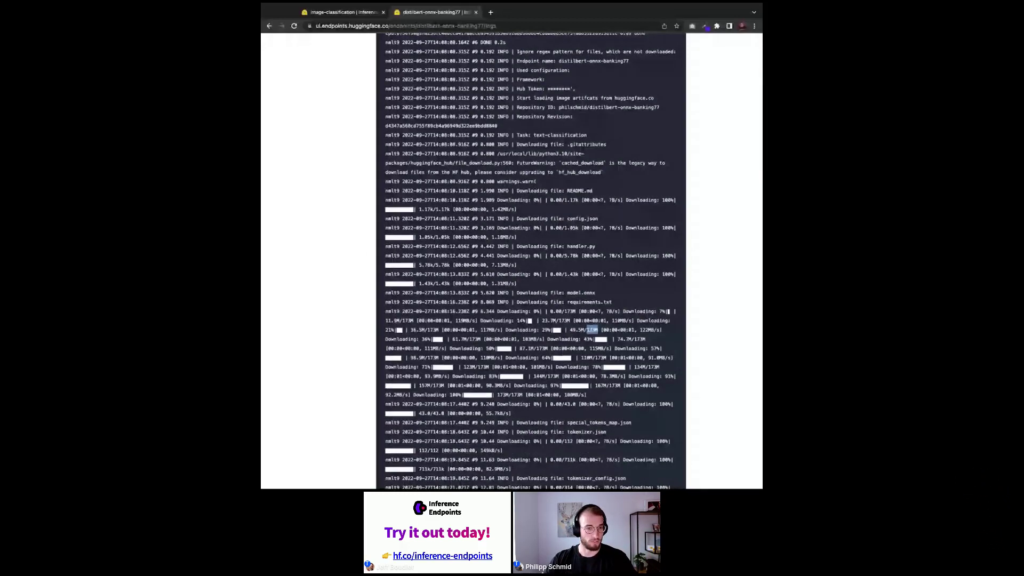
scroll(530, 266, up, 5)
click(443, 97)
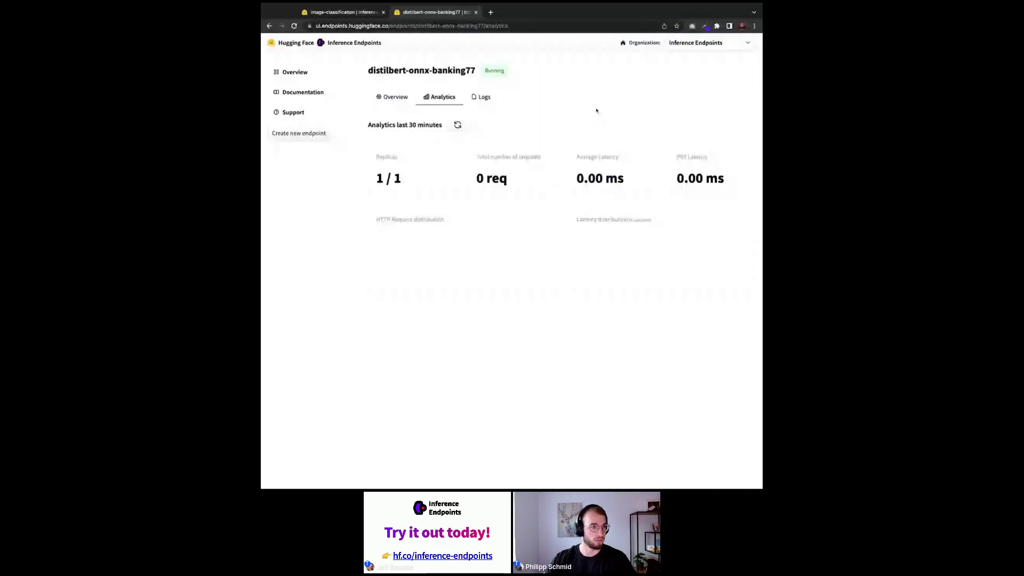
click(460, 124)
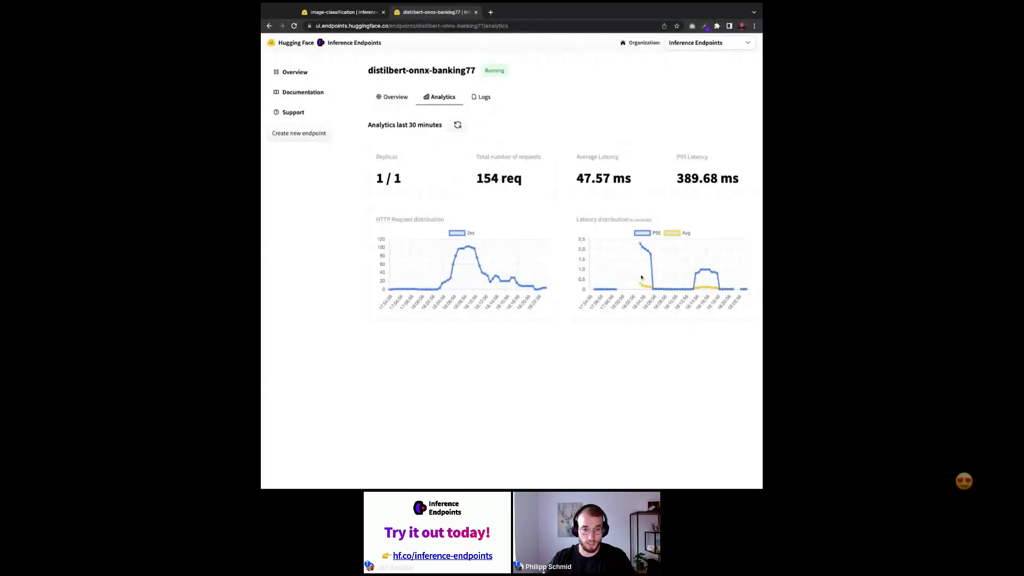
mouse_move(640, 244)
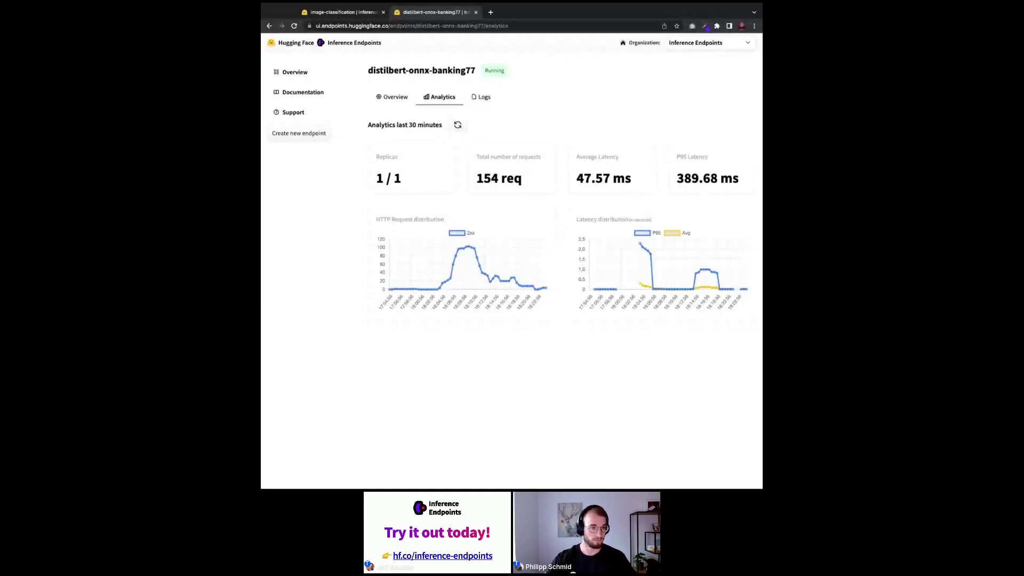
click(394, 97)
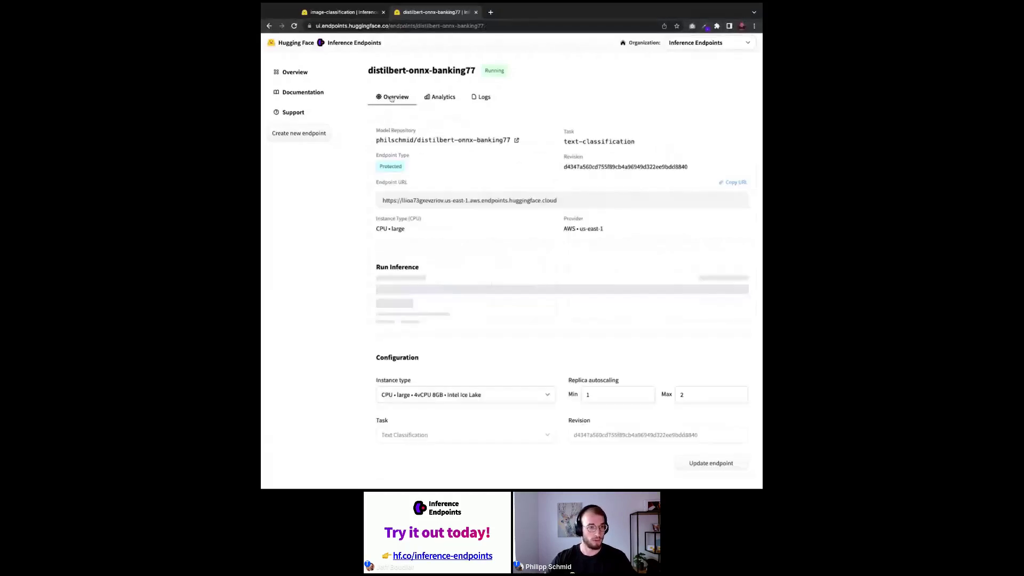
Switch to the image-classification endpoint and run inference on the photo of folded T-shirts from the device.
click(354, 14)
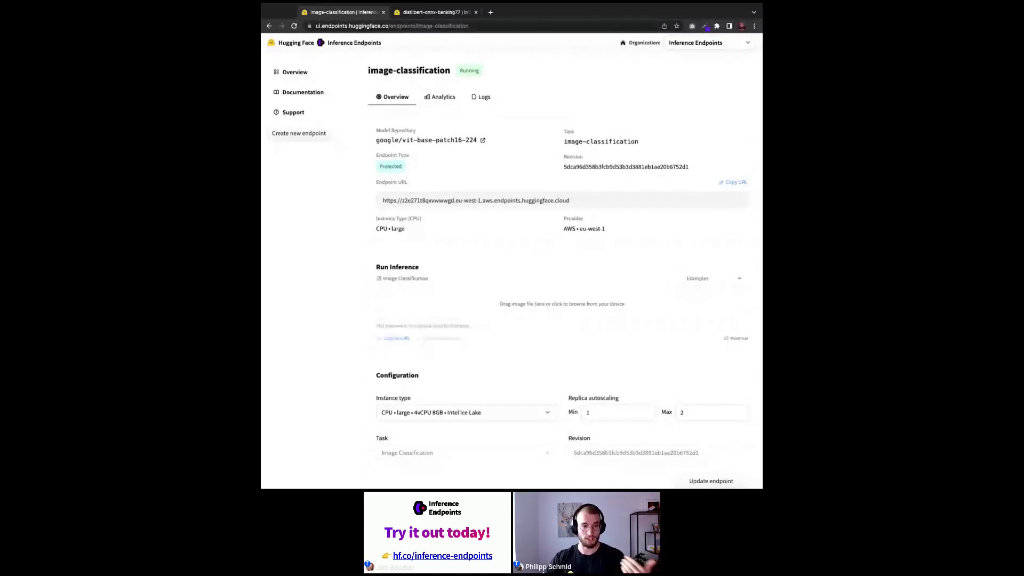
click(554, 302)
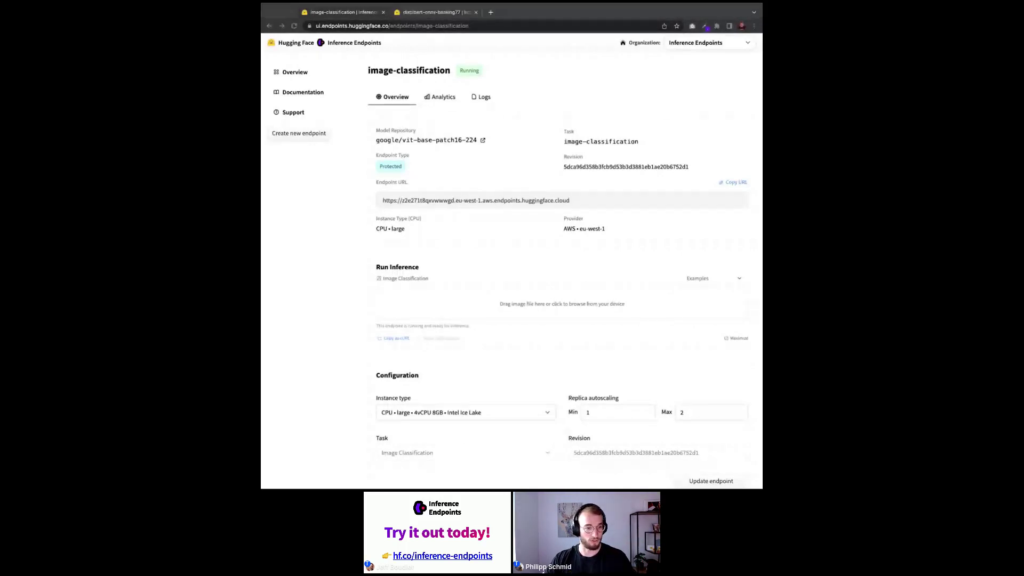
key(Return)
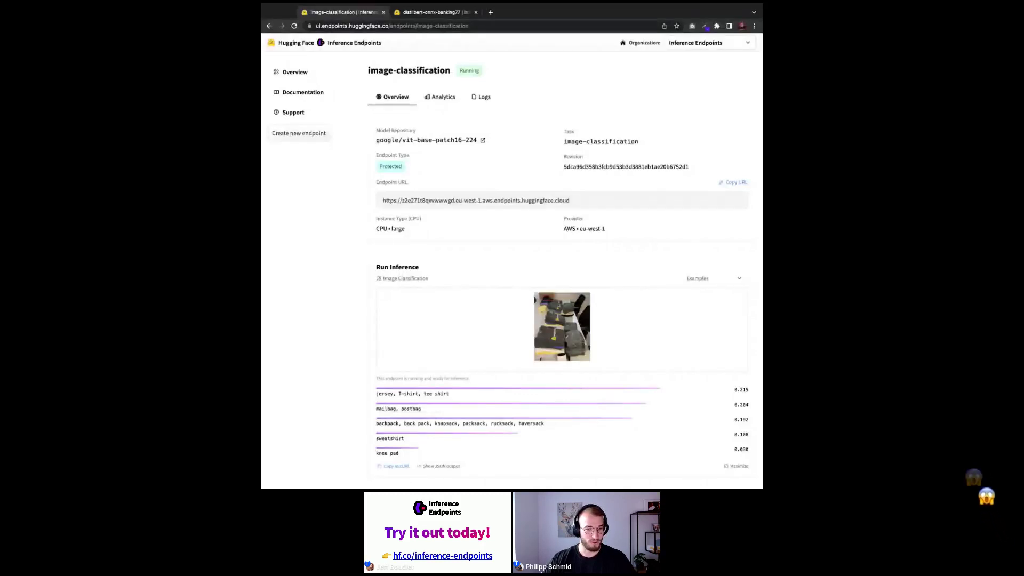
Examine the predicted labels and their scores for the uploaded T-shirt photo.
scroll(492, 374, down, 1)
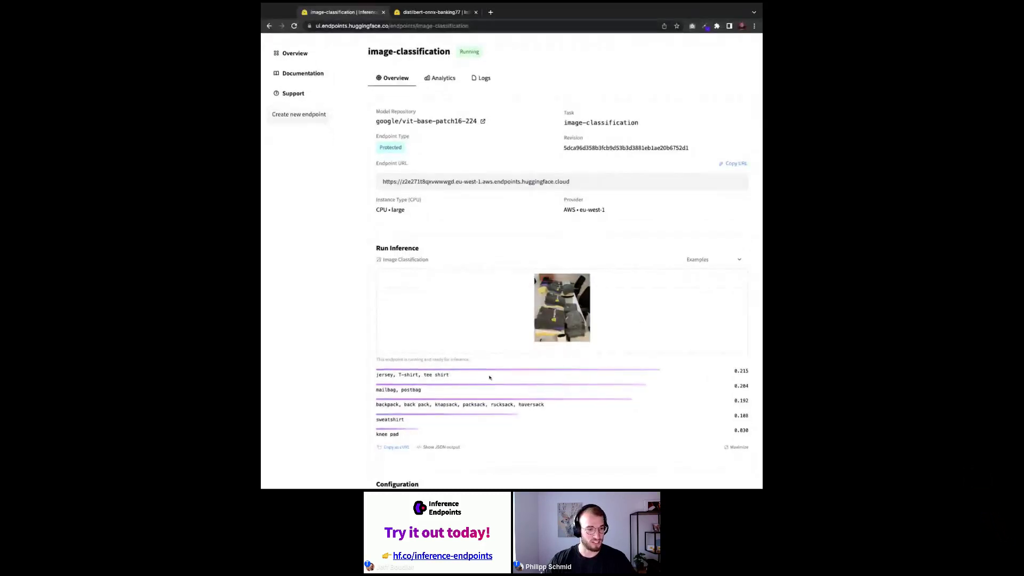
scroll(490, 377, down, 1)
double_click(385, 361)
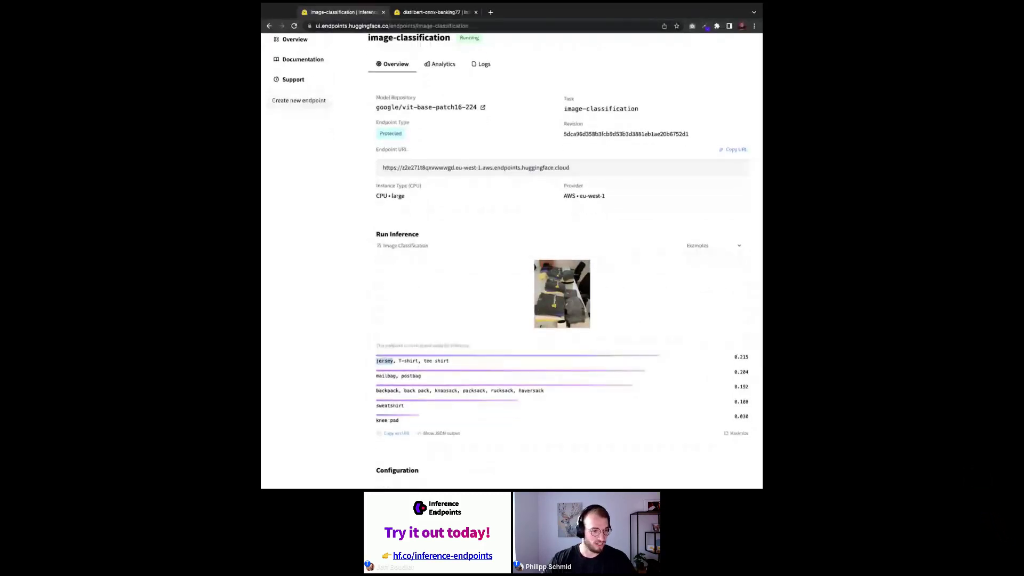
double_click(441, 361)
double_click(410, 376)
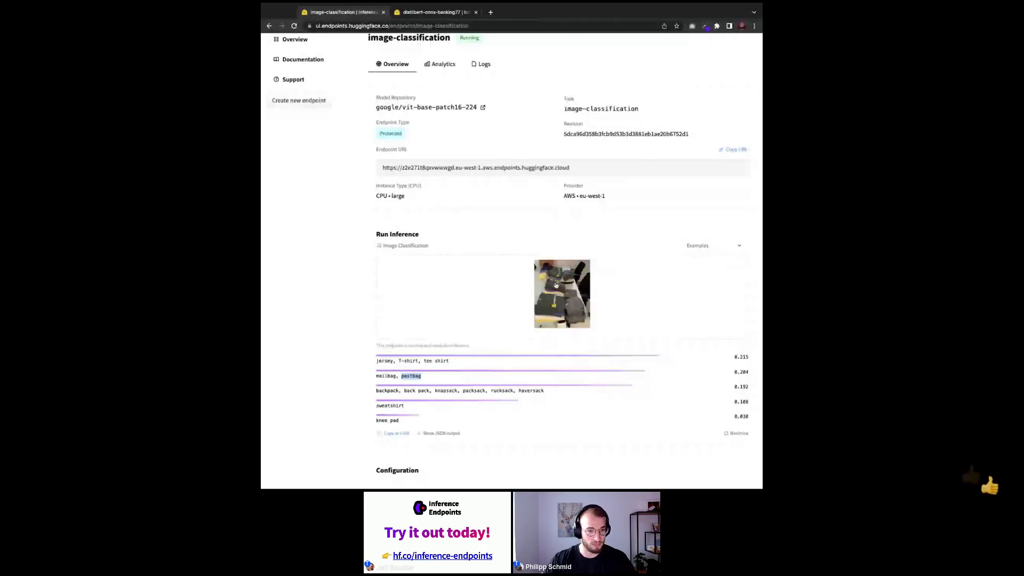
scroll(520, 334, down, 1)
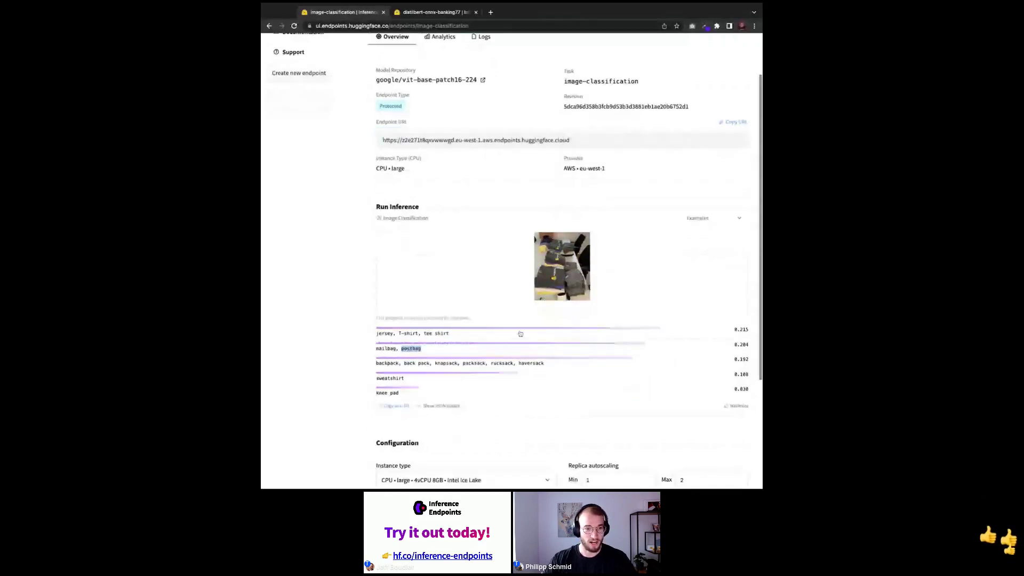
scroll(521, 334, up, 1)
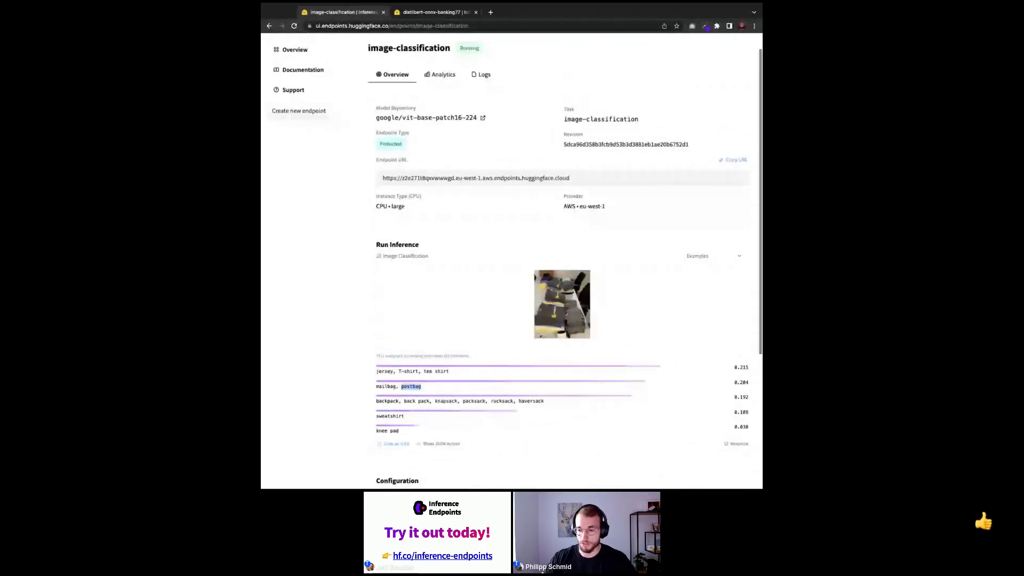
scroll(520, 334, down, 1)
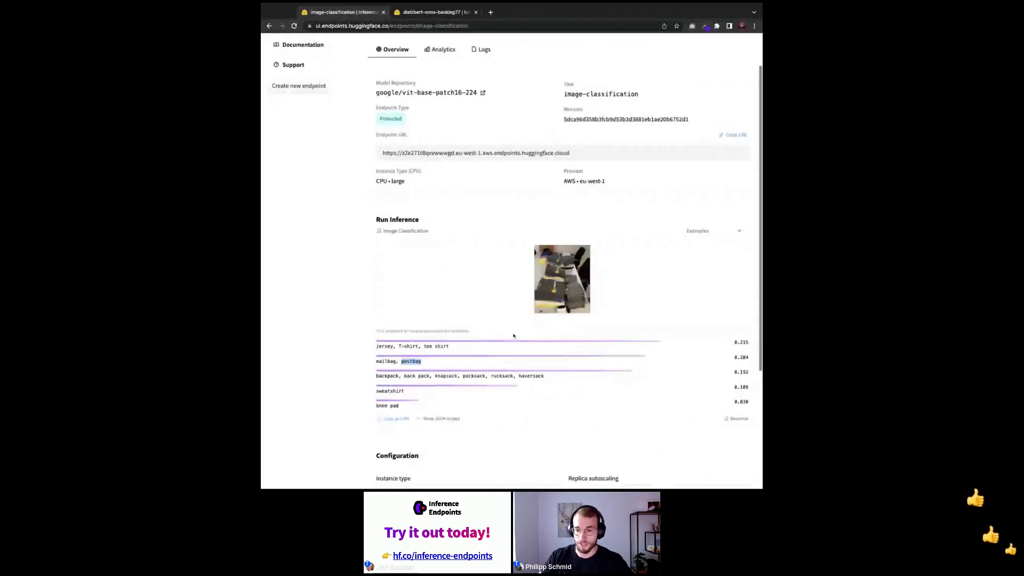
Show the JSON output of the image classification and review its scores and labels.
click(453, 419)
scroll(452, 422, down, 3)
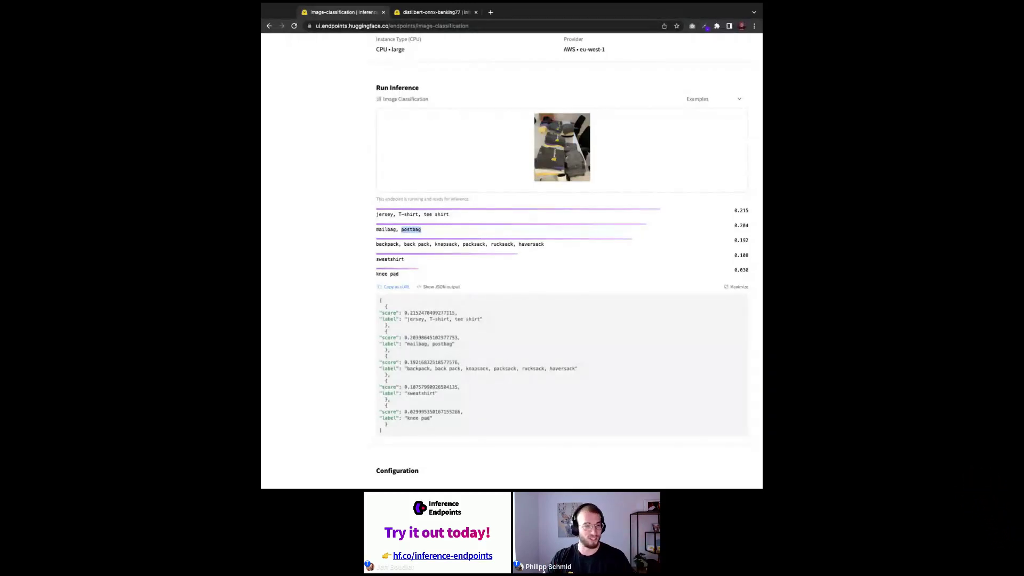
scroll(469, 255, up, 1)
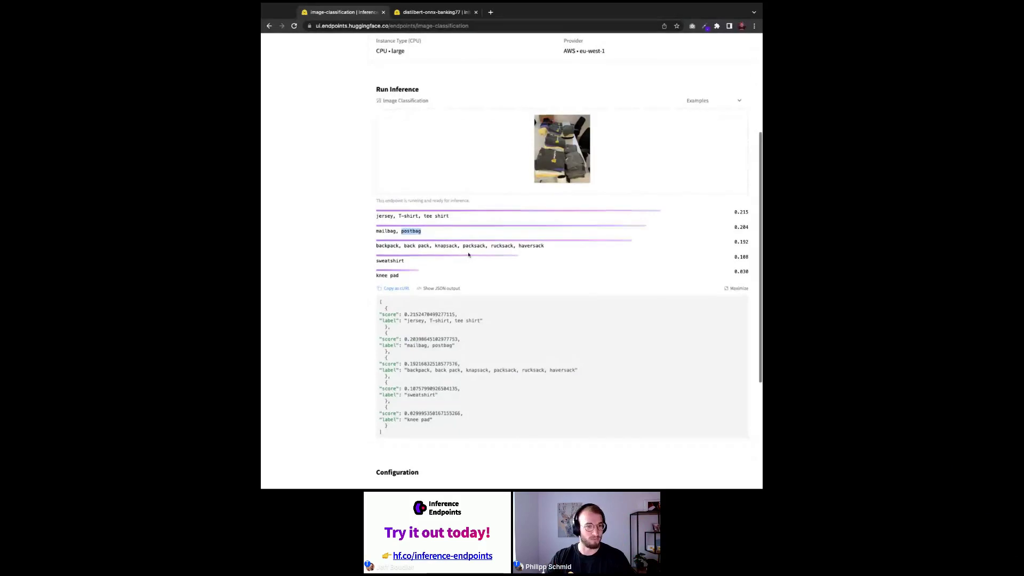
scroll(469, 255, up, 1)
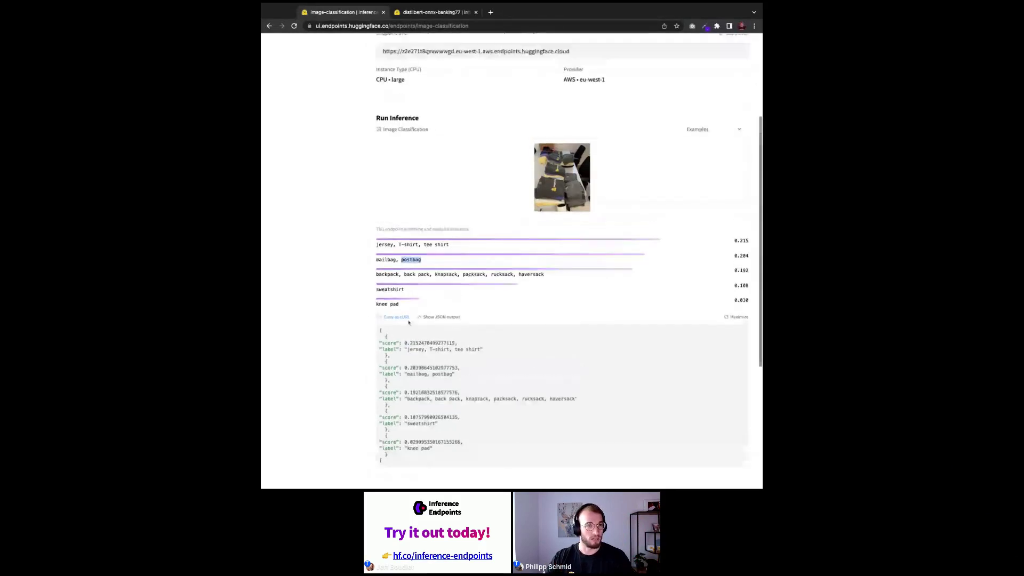
scroll(408, 322, up, 2)
scroll(408, 322, up, 3)
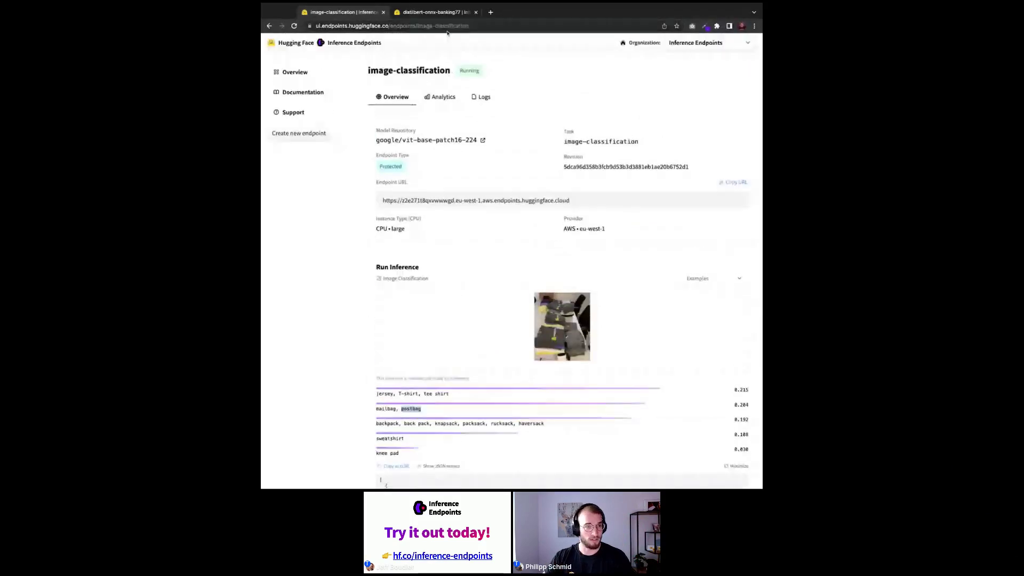
Open the distilbert-onnx-banking77 endpoint's model repository and list the Hub models tagged endpoints-template, highlighting that tag in the page address.
click(446, 12)
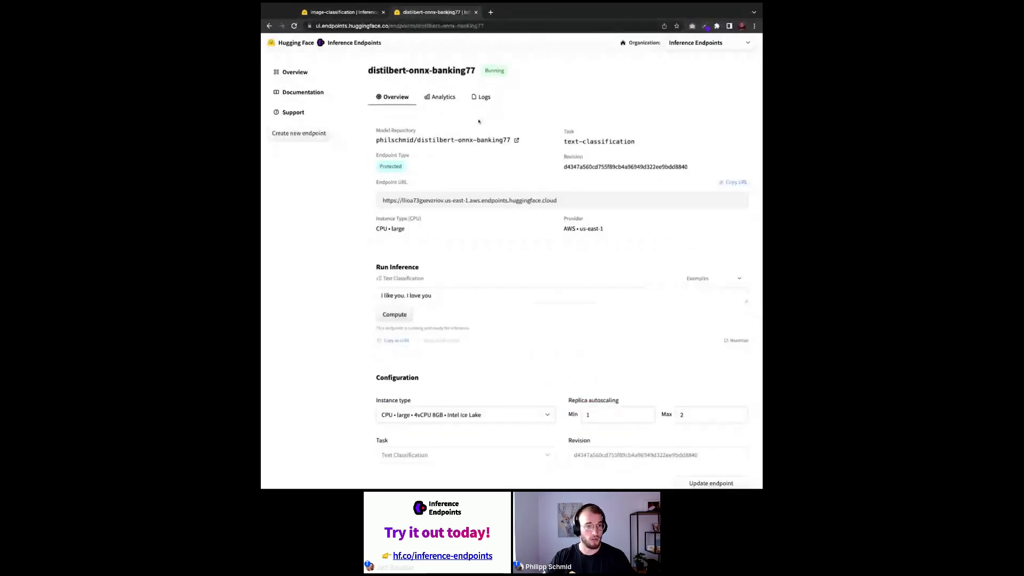
click(459, 143)
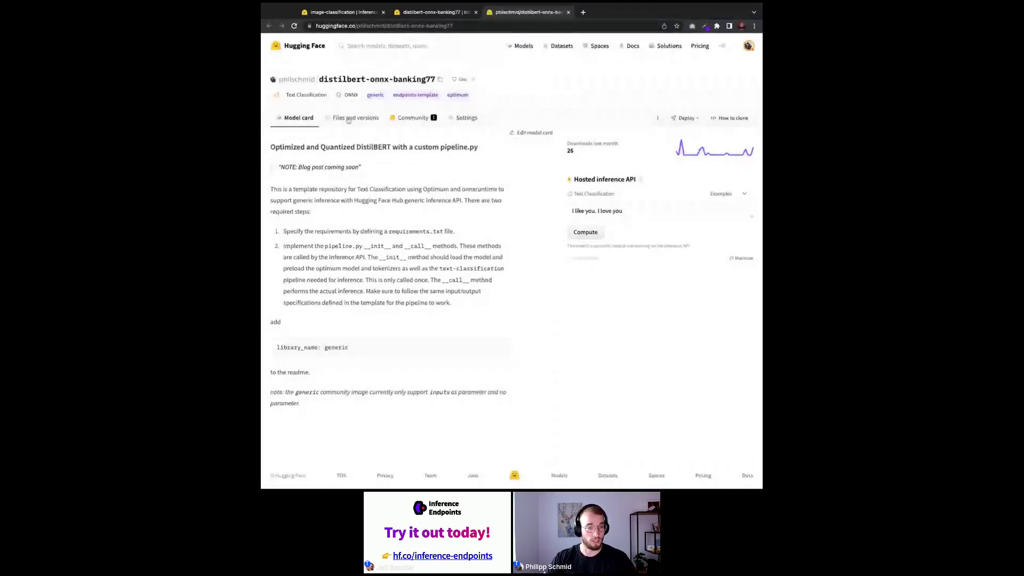
click(415, 99)
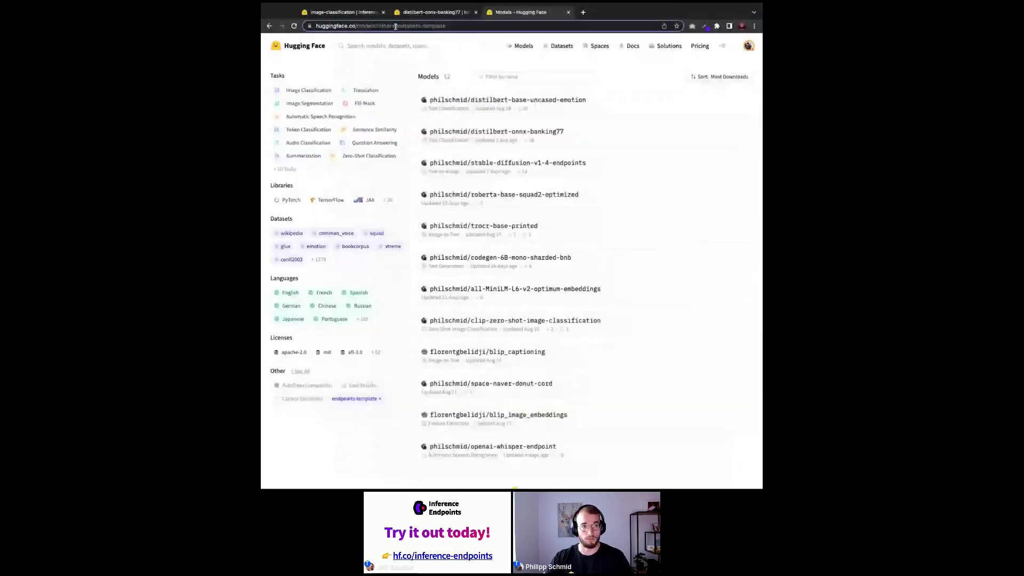
drag(395, 25, 459, 26)
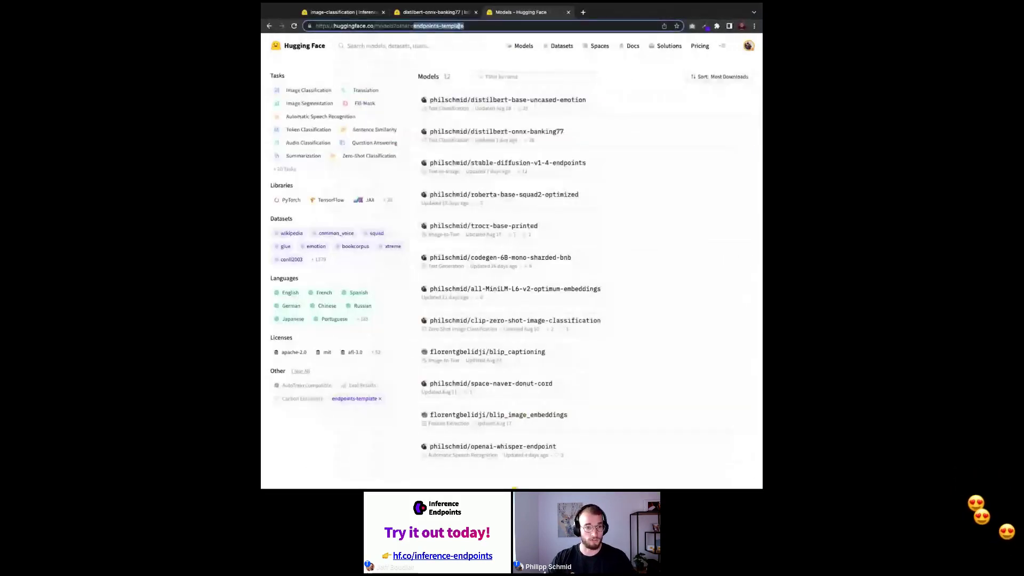